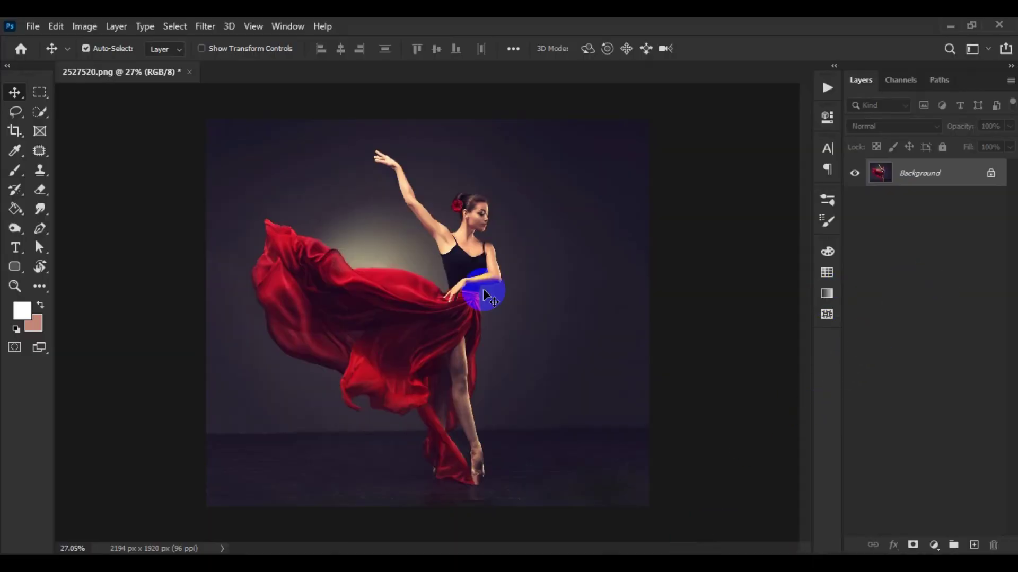
- Scroll the view of the dancer photo up and back down
{"action": "scroll", "coordinate": [481, 288], "scroll_direction": "up", "scroll_amount": 1}
{"action": "scroll", "coordinate": [481, 287], "scroll_direction": "down", "scroll_amount": 1}
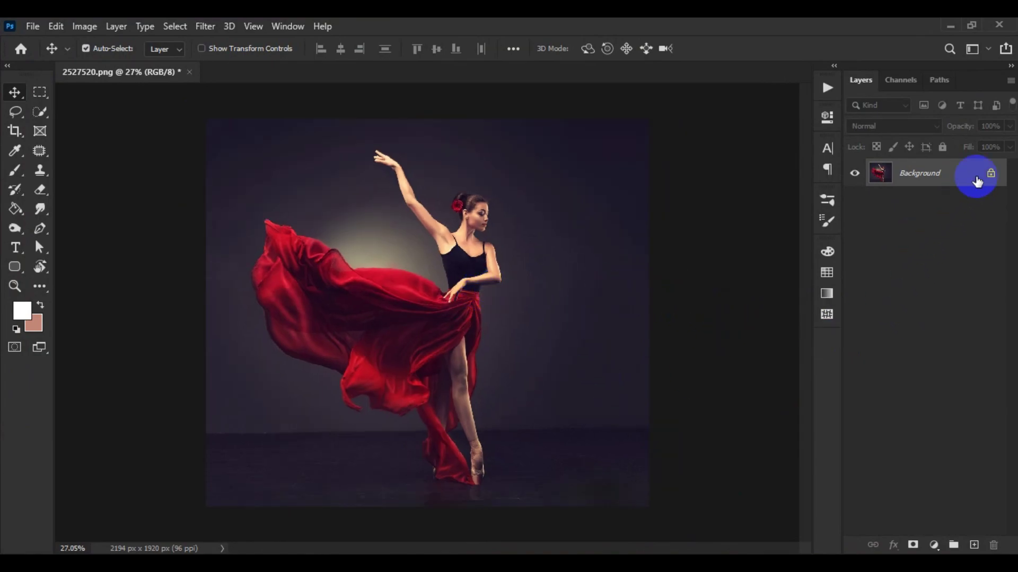
- Unlock the Background layer so it becomes Layer 0, and select it
{"action": "left_click", "coordinate": [993, 174]}
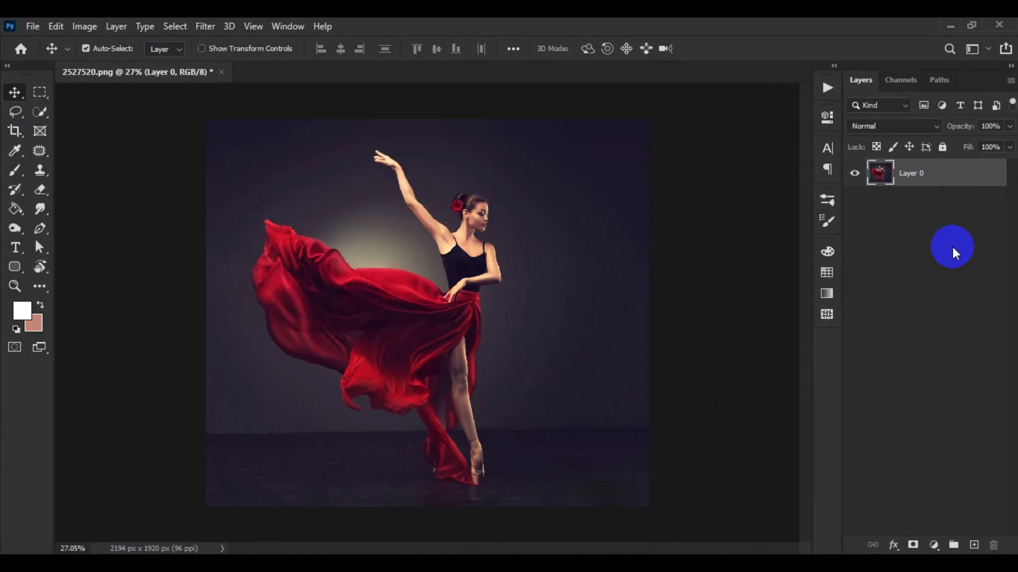
{"action": "left_click", "coordinate": [952, 246]}
{"action": "left_click", "coordinate": [926, 176]}
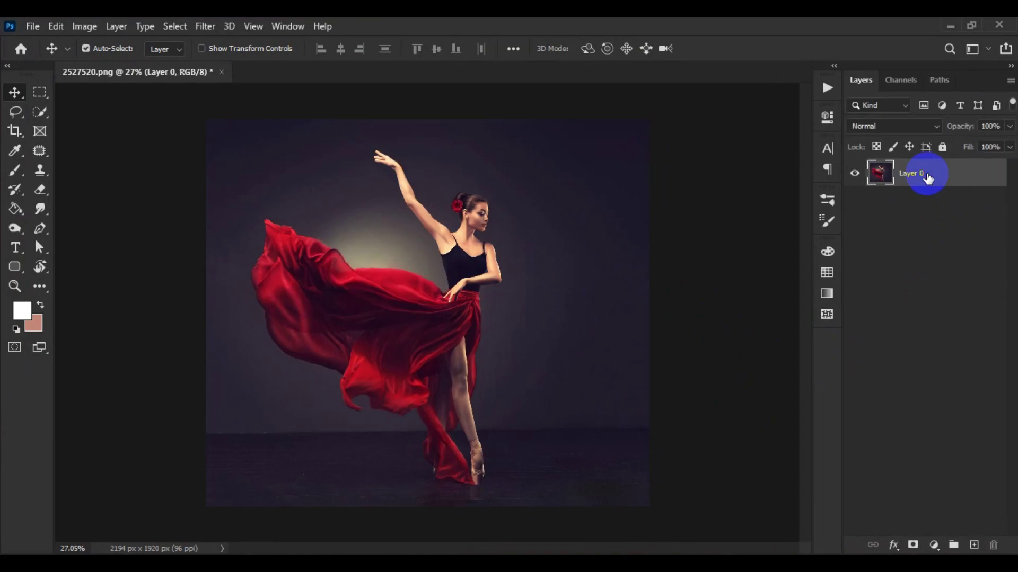
- Duplicate Layer 0 as 'Layer 0 copy' and select the copy
{"action": "right_click", "coordinate": [926, 177]}
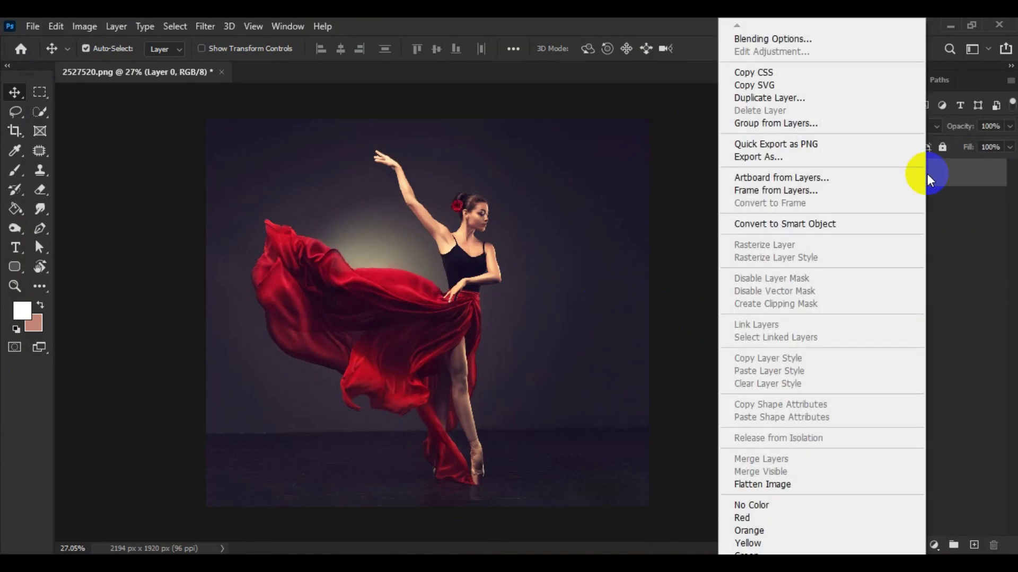
{"action": "left_click", "coordinate": [781, 97]}
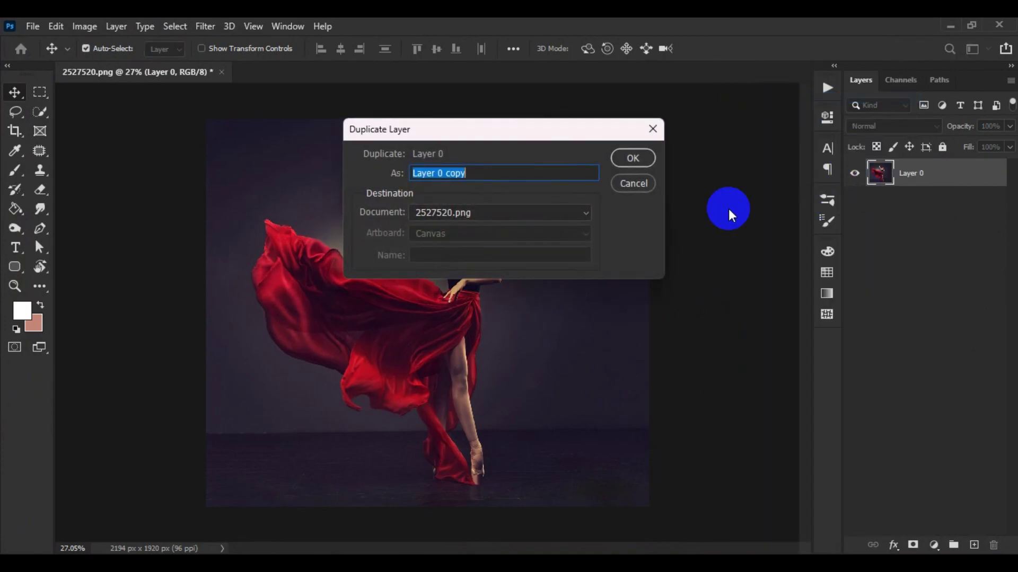
{"action": "left_click", "coordinate": [633, 159]}
{"action": "left_click", "coordinate": [925, 251]}
{"action": "left_click", "coordinate": [911, 179]}
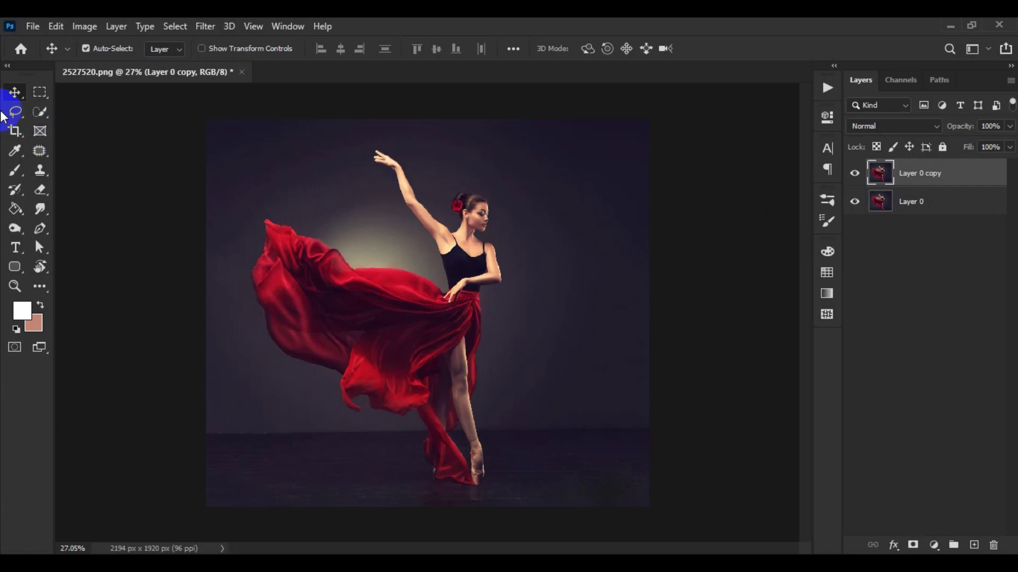
- Run Select Subject with the Quick Selection tool to auto-select the dancer
{"action": "left_click", "coordinate": [41, 112]}
{"action": "left_click", "coordinate": [41, 111]}
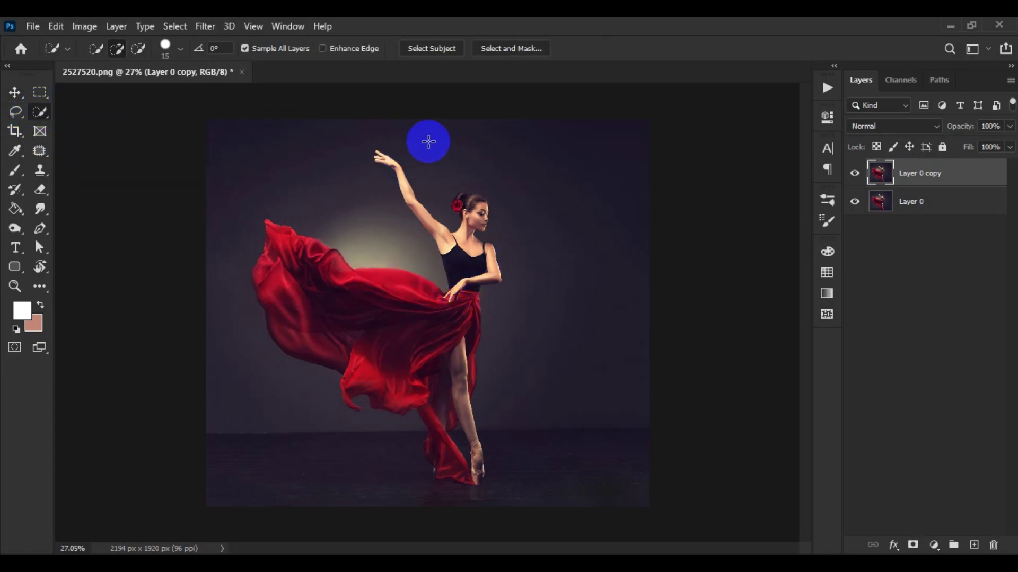
{"action": "left_click", "coordinate": [433, 48]}
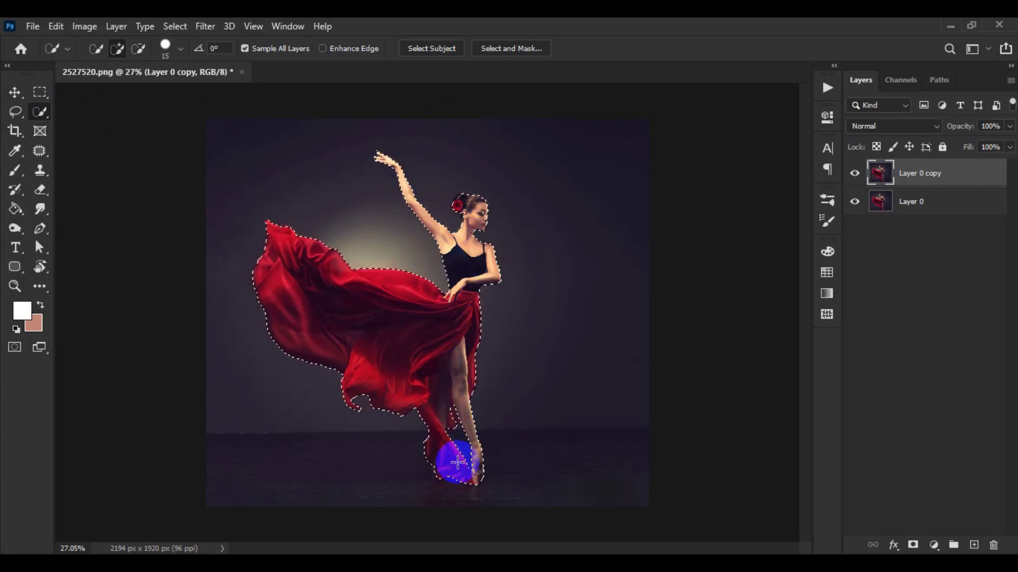
- Zoom in and brush missed parts of the dancer into the selection
{"action": "scroll", "coordinate": [454, 457], "scroll_direction": "up", "scroll_amount": 3}
{"action": "scroll", "coordinate": [454, 463], "scroll_direction": "up", "scroll_amount": 1}
{"action": "scroll", "coordinate": [454, 463], "scroll_direction": "up", "scroll_amount": 1}
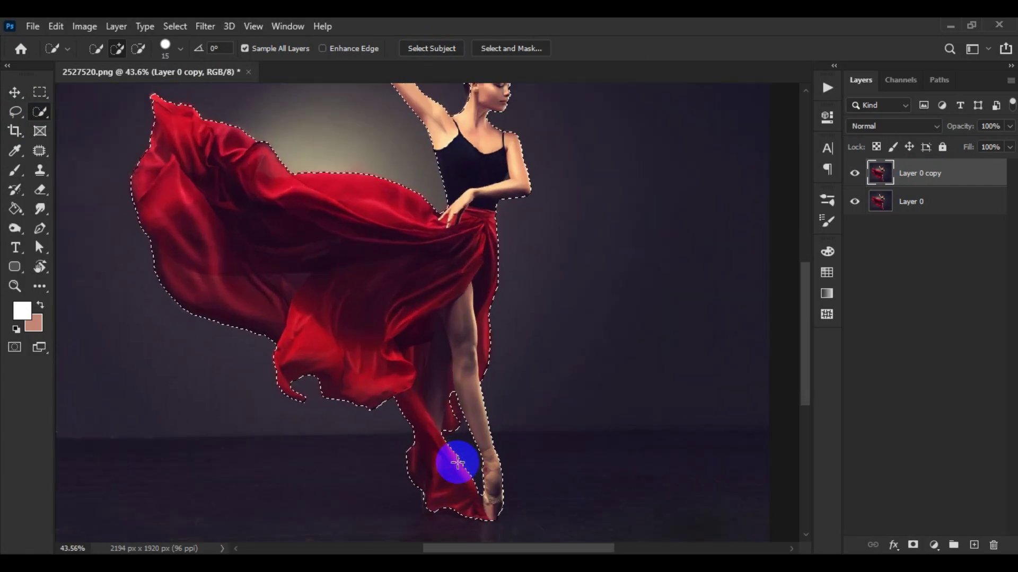
{"action": "scroll", "coordinate": [455, 463], "scroll_direction": "up", "scroll_amount": 1}
{"action": "scroll", "coordinate": [454, 462], "scroll_direction": "up", "scroll_amount": 1}
{"action": "mouse_move", "coordinate": [807, 296]}
{"action": "left_mouse_down"}
{"action": "mouse_move", "coordinate": [799, 330]}
{"action": "mouse_move", "coordinate": [796, 259]}
{"action": "left_mouse_up"}
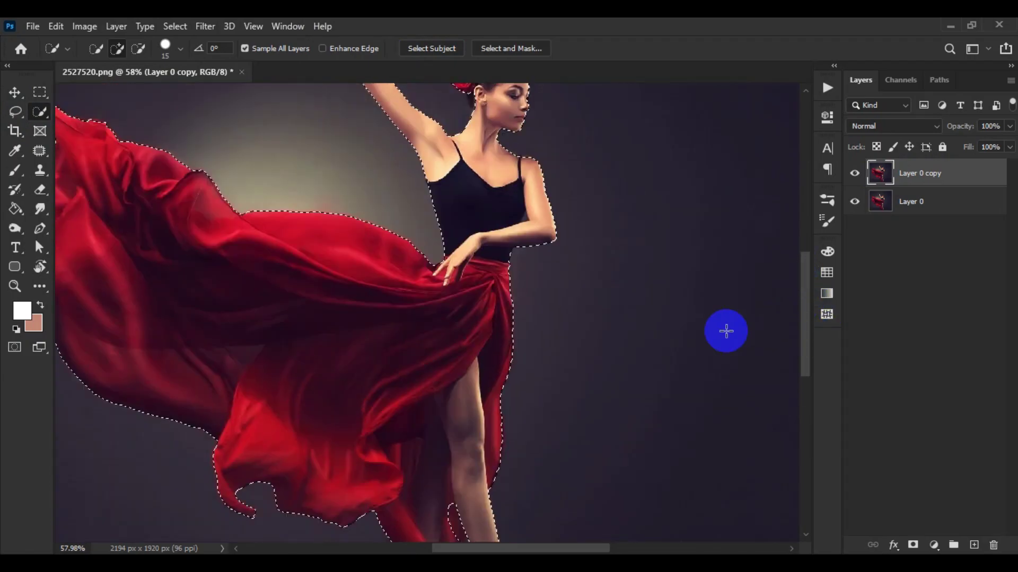
{"action": "mouse_move", "coordinate": [547, 549]}
{"action": "left_mouse_down"}
{"action": "mouse_move", "coordinate": [520, 540]}
{"action": "mouse_move", "coordinate": [545, 538]}
{"action": "left_mouse_up"}
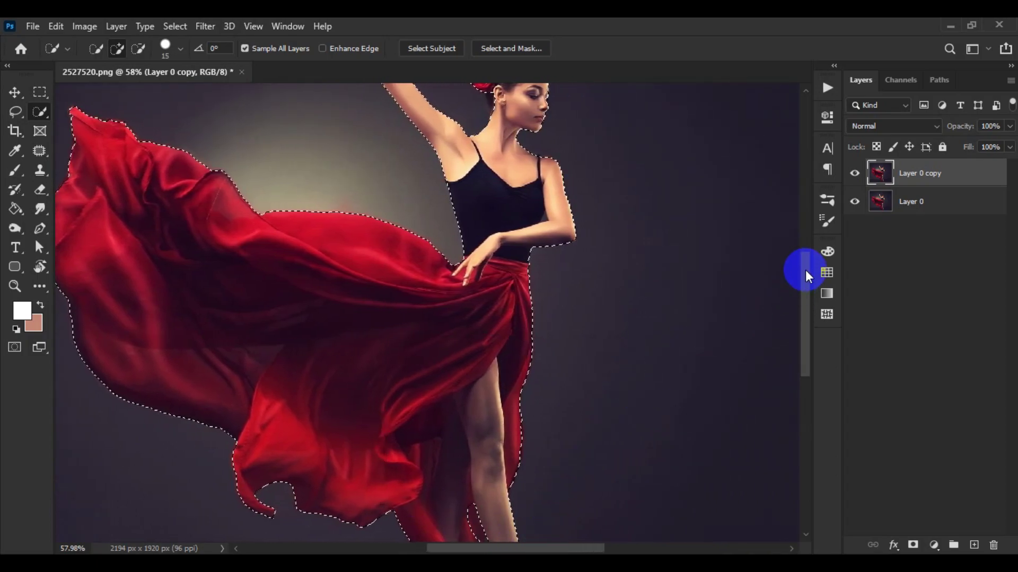
{"action": "left_click_drag", "start_coordinate": [806, 269], "coordinate": [806, 224]}
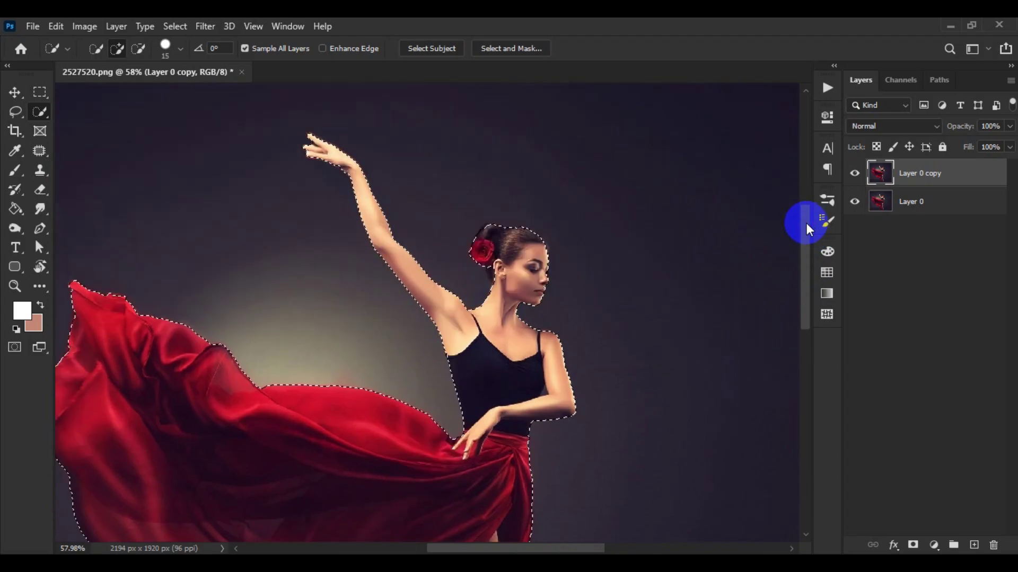
- Zoom in and refine the selection edge around the ear and neck
{"action": "left_click", "coordinate": [514, 267], "text": "ctrl"}
{"action": "scroll", "coordinate": [514, 266], "scroll_direction": "up", "scroll_amount": 2}
{"action": "scroll", "coordinate": [514, 267], "scroll_direction": "up", "scroll_amount": 3}
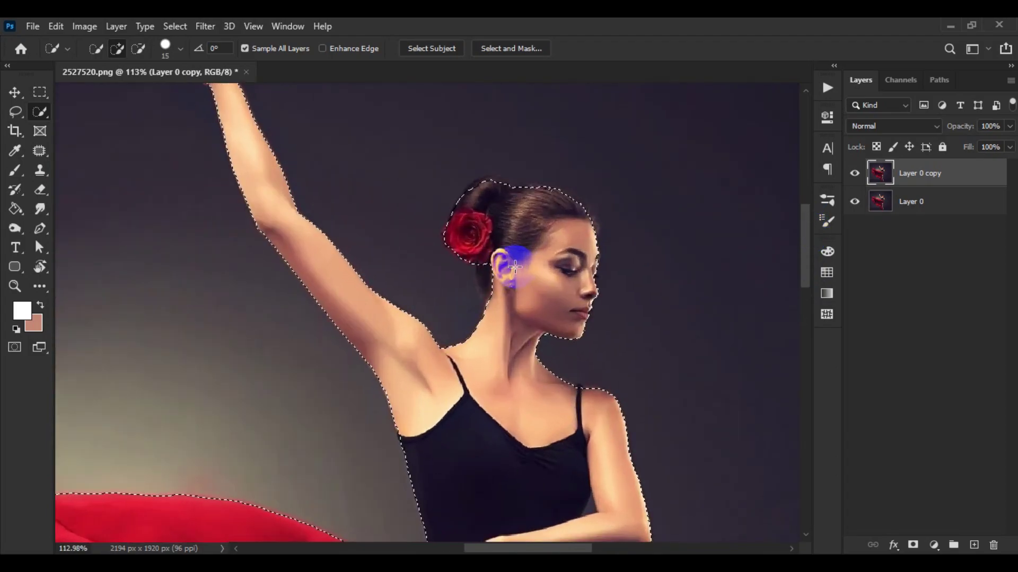
{"action": "scroll", "coordinate": [515, 267], "scroll_direction": "up", "scroll_amount": 2}
{"action": "scroll", "coordinate": [503, 275], "scroll_direction": "up", "scroll_amount": 1}
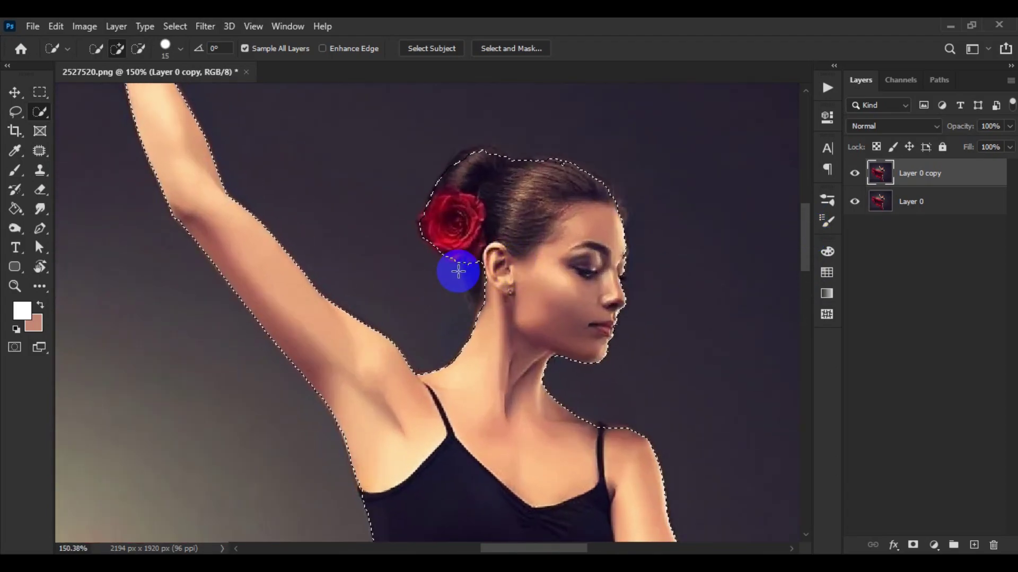
{"action": "left_click_drag", "start_coordinate": [466, 271], "coordinate": [485, 258]}
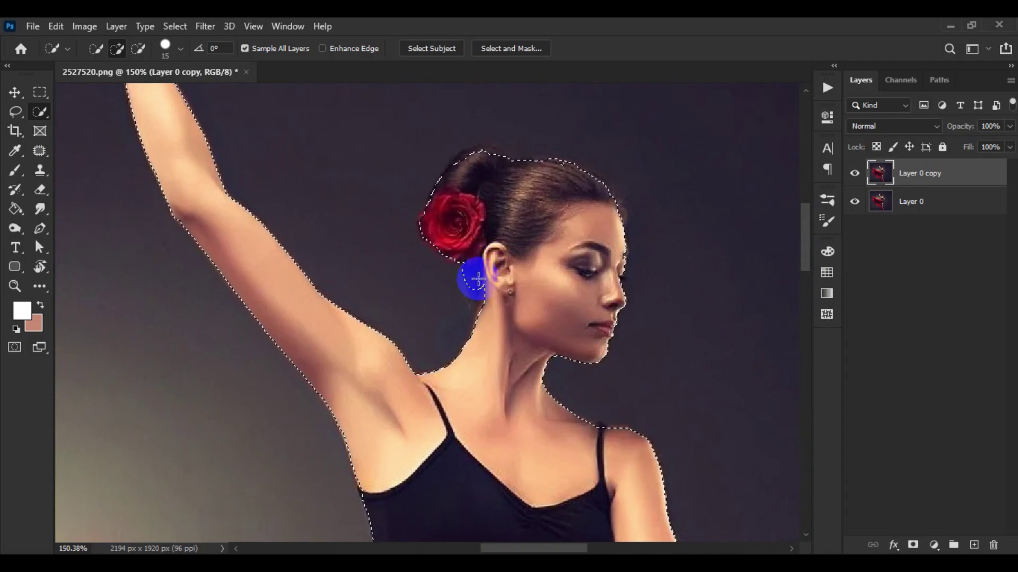
{"action": "mouse_move", "coordinate": [476, 282]}
{"action": "left_mouse_down"}
{"action": "mouse_move", "coordinate": [478, 295]}
{"action": "mouse_move", "coordinate": [486, 274]}
{"action": "left_mouse_up"}
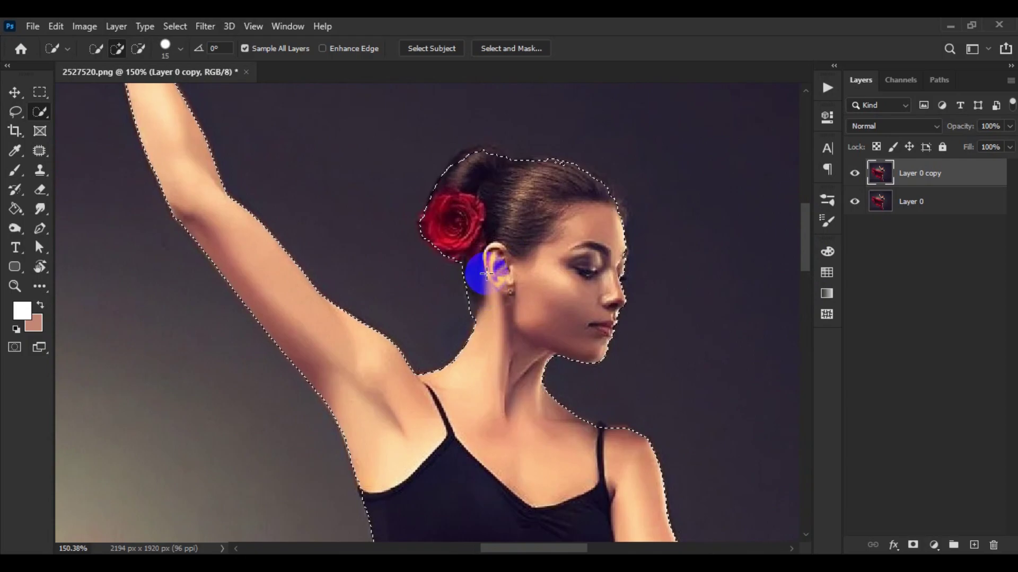
- Extend the selection to the top of the dancer's hair bun
{"action": "scroll", "coordinate": [483, 155], "scroll_direction": "up", "scroll_amount": 2}
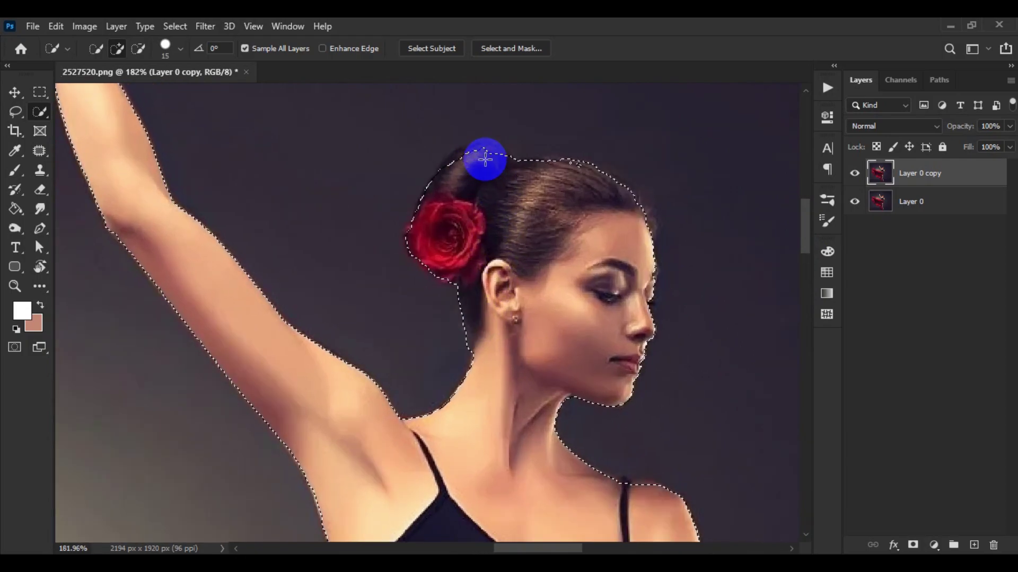
{"action": "scroll", "coordinate": [485, 156], "scroll_direction": "up", "scroll_amount": 3}
{"action": "scroll", "coordinate": [487, 157], "scroll_direction": "up", "scroll_amount": 2}
{"action": "mouse_move", "coordinate": [504, 155]}
{"action": "left_mouse_down"}
{"action": "mouse_move", "coordinate": [501, 145]}
{"action": "mouse_move", "coordinate": [472, 193]}
{"action": "left_mouse_up"}
{"action": "scroll", "coordinate": [401, 308], "scroll_direction": "down", "scroll_amount": 1}
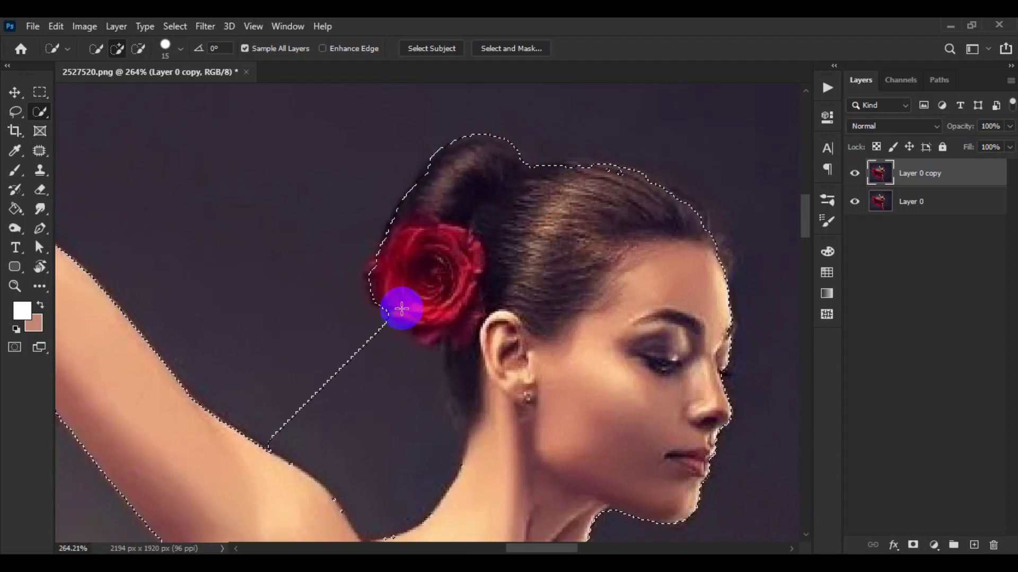
- Subtract the background patch between the hair rose and raised arm with a smaller brush
{"action": "left_click", "coordinate": [140, 49]}
{"action": "key", "text": "bracketright"}
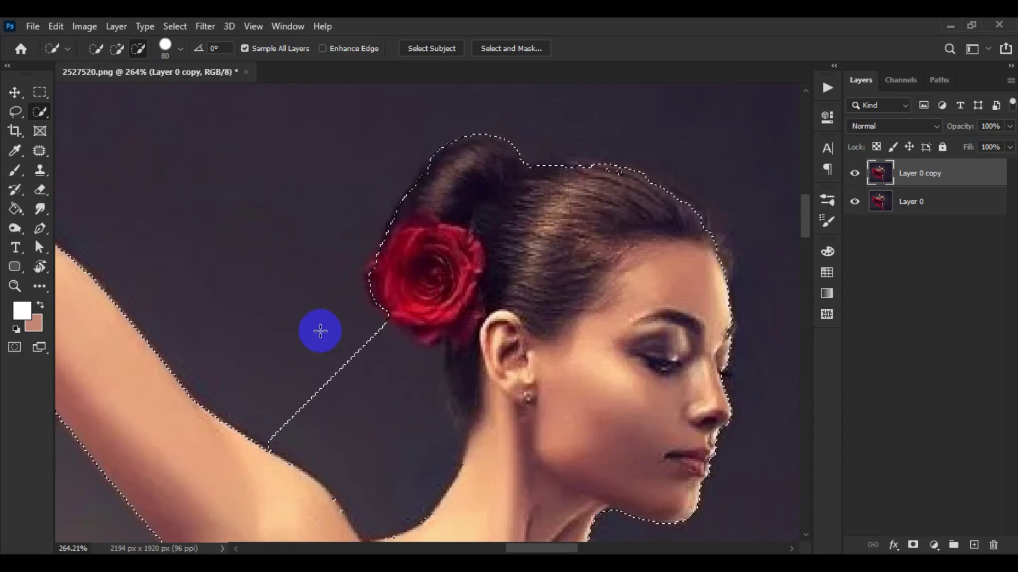
{"action": "key", "text": "Caps_Lock"}
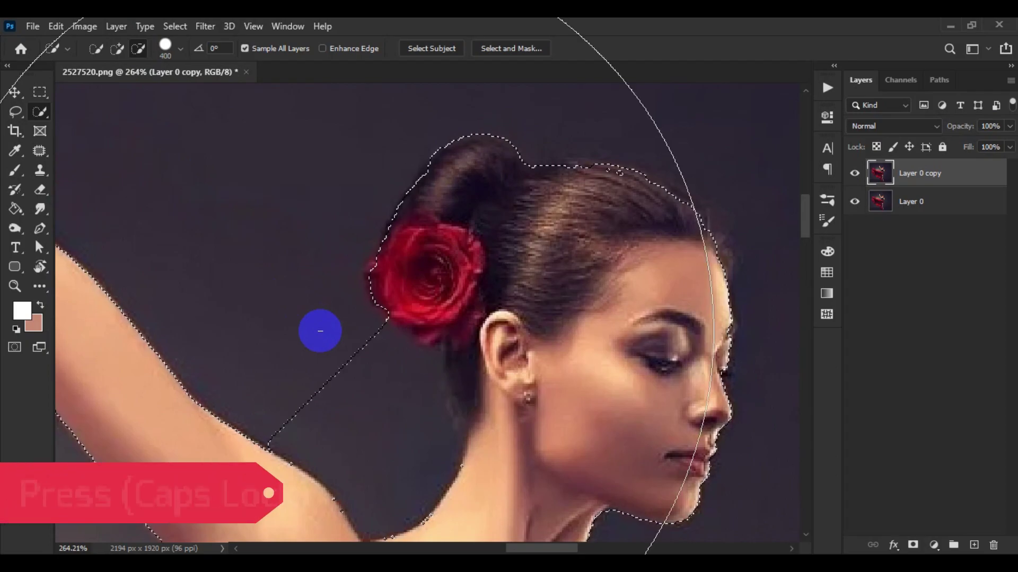
{"action": "key", "text": "bracketleft"}
{"action": "key", "text": "bracketleft"}
{"action": "key", "text": "bracketleft"}
{"action": "key", "text": "bracketleft"}
{"action": "key", "text": "bracketleft"}
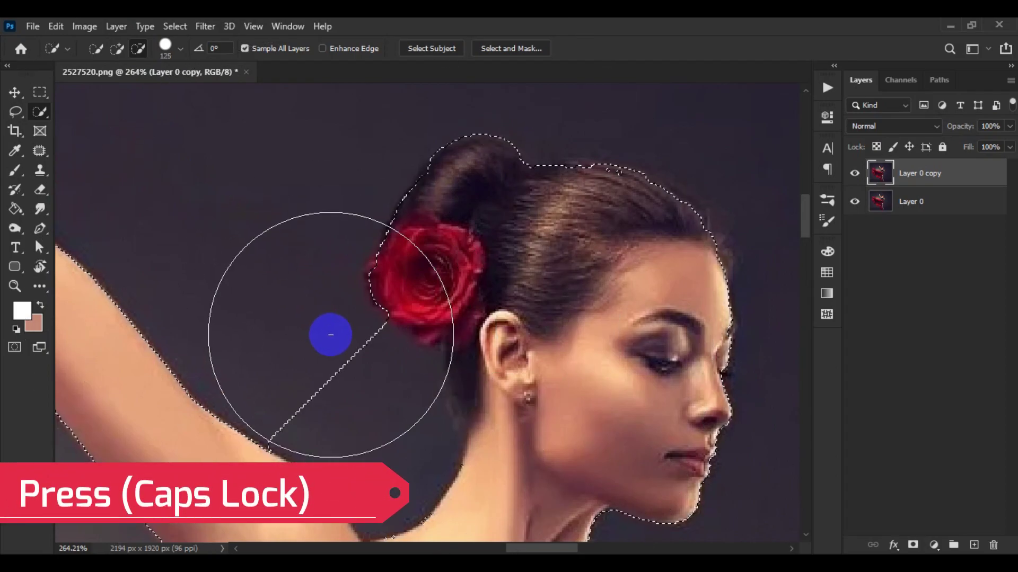
{"action": "key", "text": "bracketleft"}
{"action": "key", "text": "bracketleft"}
{"action": "key", "text": "bracketleft"}
{"action": "key", "text": "bracketleft"}
{"action": "key", "text": "bracketleft"}
{"action": "key", "text": "bracketleft"}
{"action": "key", "text": "bracketleft"}
{"action": "key", "text": "bracketleft"}
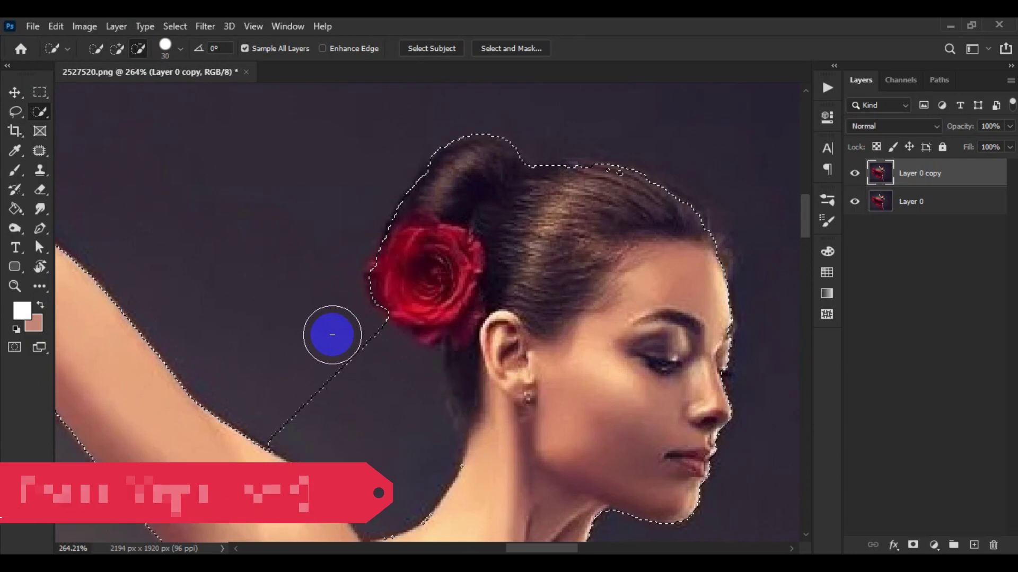
{"action": "key", "text": "bracketleft"}
{"action": "key", "text": "bracketleft"}
{"action": "mouse_move", "coordinate": [359, 349]}
{"action": "left_mouse_down"}
{"action": "mouse_move", "coordinate": [379, 383]}
{"action": "mouse_move", "coordinate": [384, 430]}
{"action": "left_mouse_up"}
{"action": "key", "text": "bracketright"}
{"action": "key", "text": "bracketright"}
{"action": "key", "text": "bracketright"}
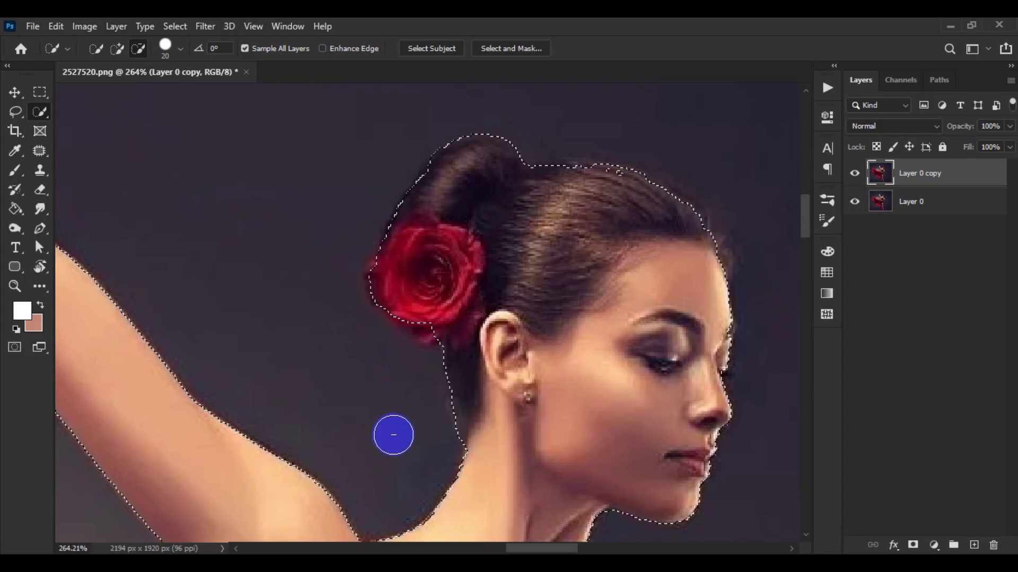
{"action": "key", "text": "bracketleft"}
- Zoom back out and switch to the Move tool
{"action": "scroll", "coordinate": [393, 434], "scroll_direction": "down", "scroll_amount": 2}
{"action": "scroll", "coordinate": [402, 436], "scroll_direction": "down", "scroll_amount": 2}
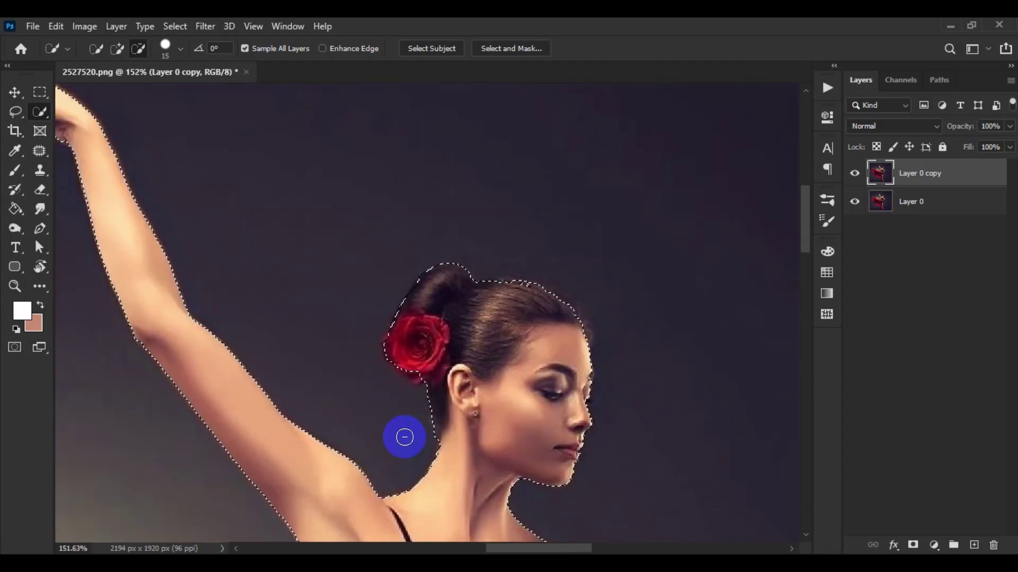
{"action": "scroll", "coordinate": [404, 437], "scroll_direction": "down", "scroll_amount": 2}
{"action": "scroll", "coordinate": [405, 437], "scroll_direction": "down", "scroll_amount": 2}
{"action": "scroll", "coordinate": [404, 437], "scroll_direction": "down", "scroll_amount": 2}
{"action": "scroll", "coordinate": [404, 437], "scroll_direction": "down", "scroll_amount": 2}
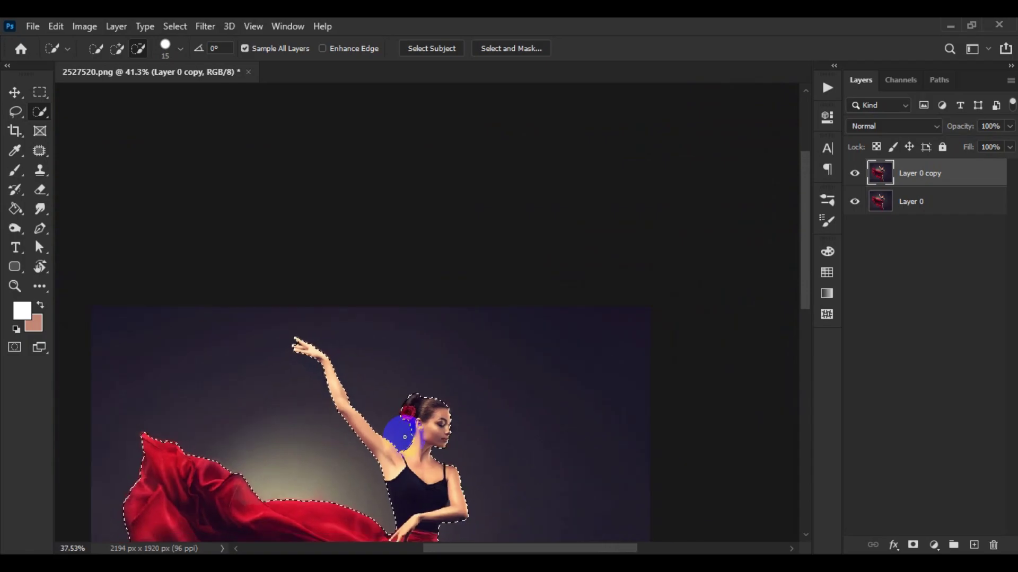
{"action": "scroll", "coordinate": [404, 437], "scroll_direction": "down", "scroll_amount": 2}
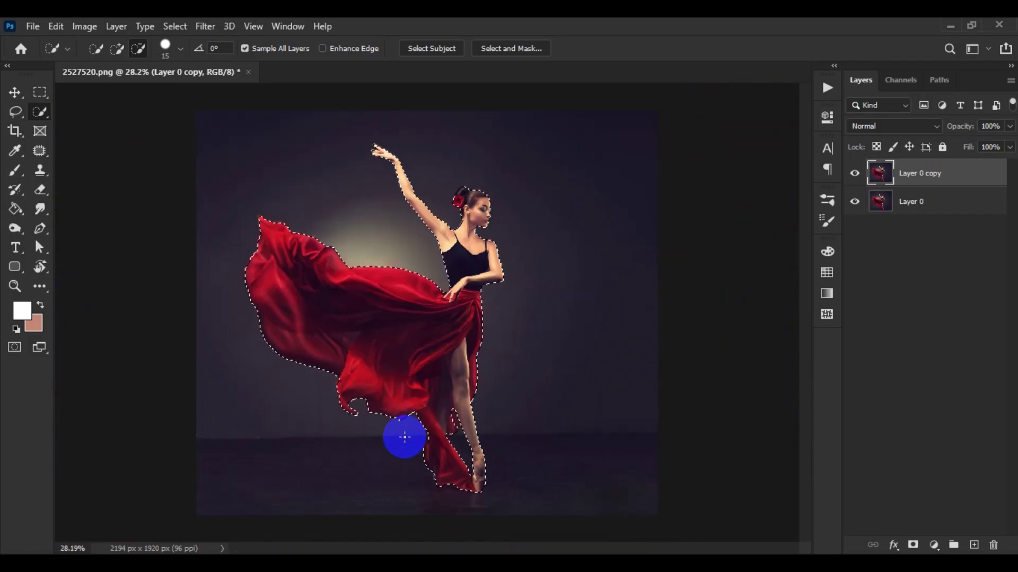
{"action": "key", "text": "v"}
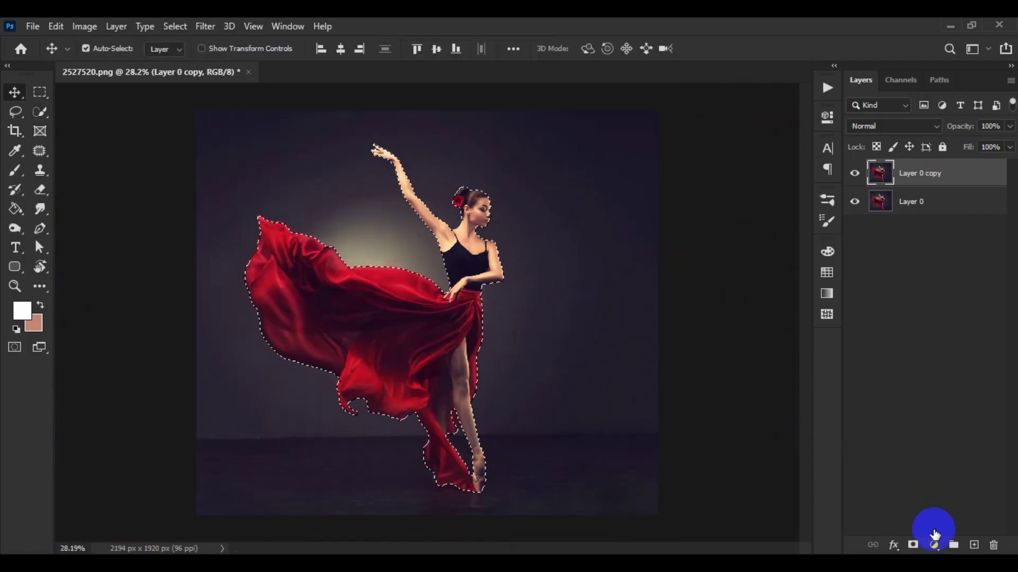
- Mask Layer 0 copy to the dancer selection, checking it by toggling Layer 0's visibility
{"action": "left_click", "coordinate": [913, 545]}
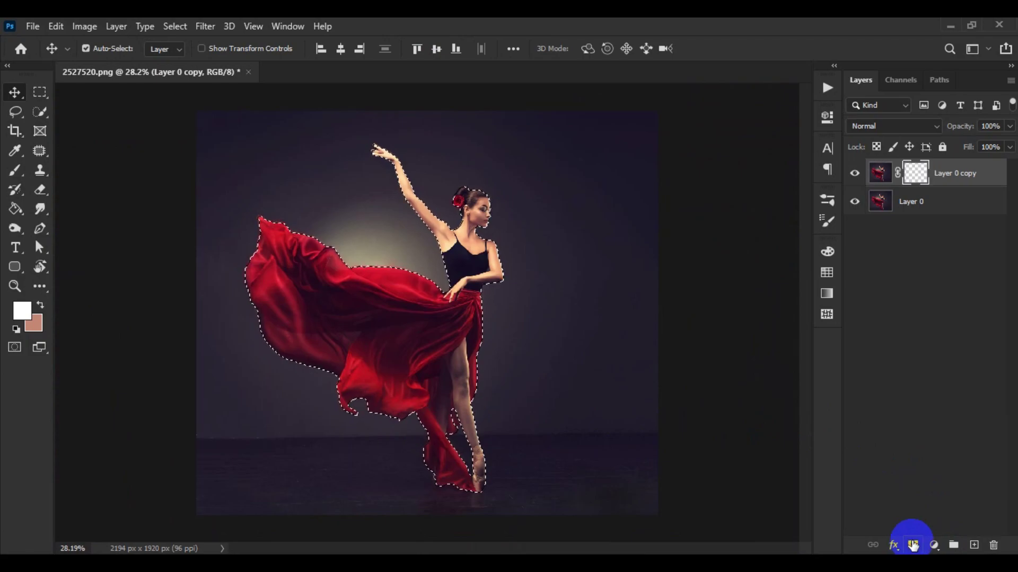
{"action": "left_click", "coordinate": [854, 203]}
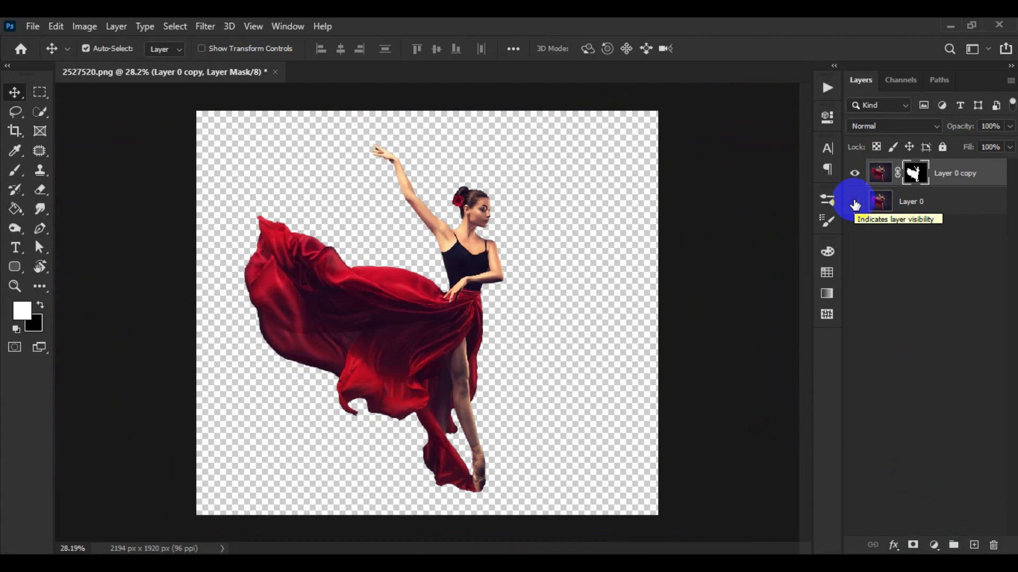
{"action": "left_click", "coordinate": [854, 202]}
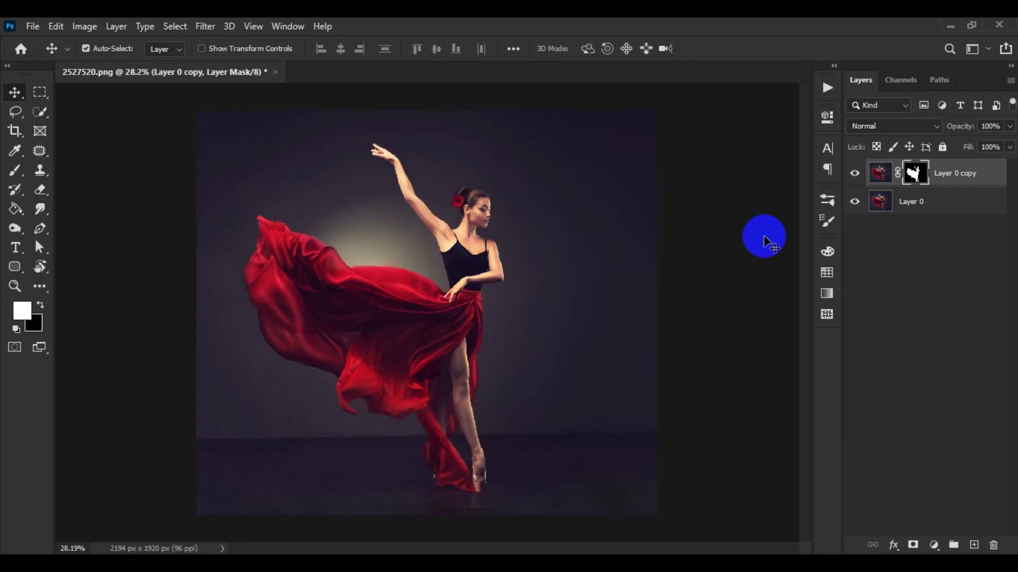
{"action": "left_click", "coordinate": [930, 269]}
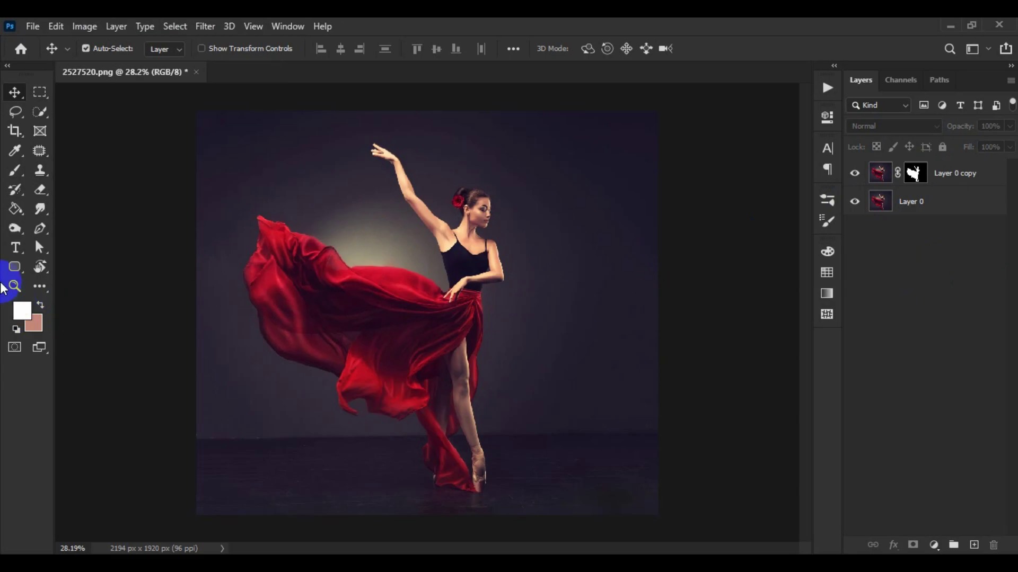
- Add a white Adobe Caslon Pro Bold 200 pt text layer reading DANCING over the dress
{"action": "left_click", "coordinate": [17, 247]}
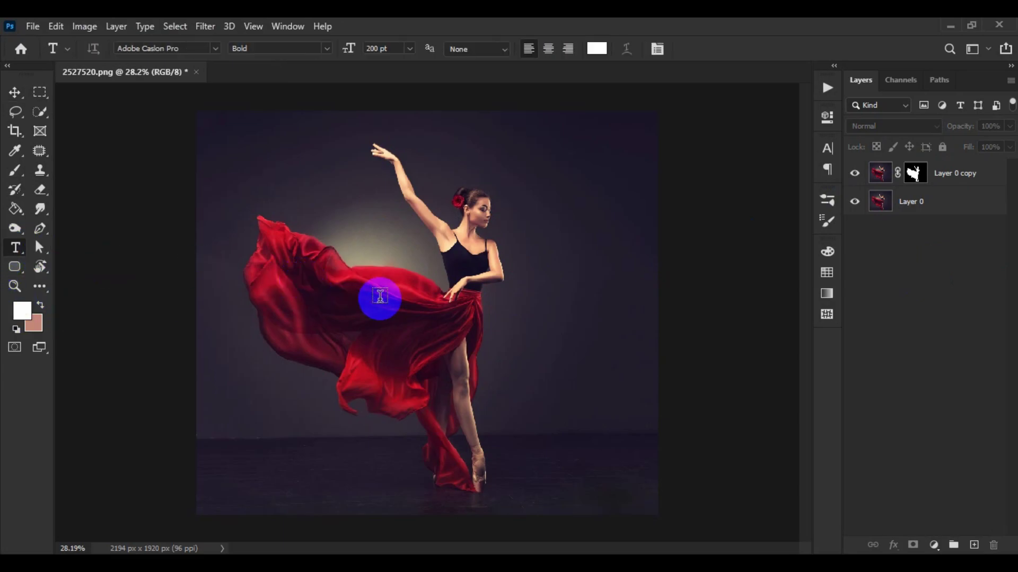
{"action": "left_click", "coordinate": [262, 269]}
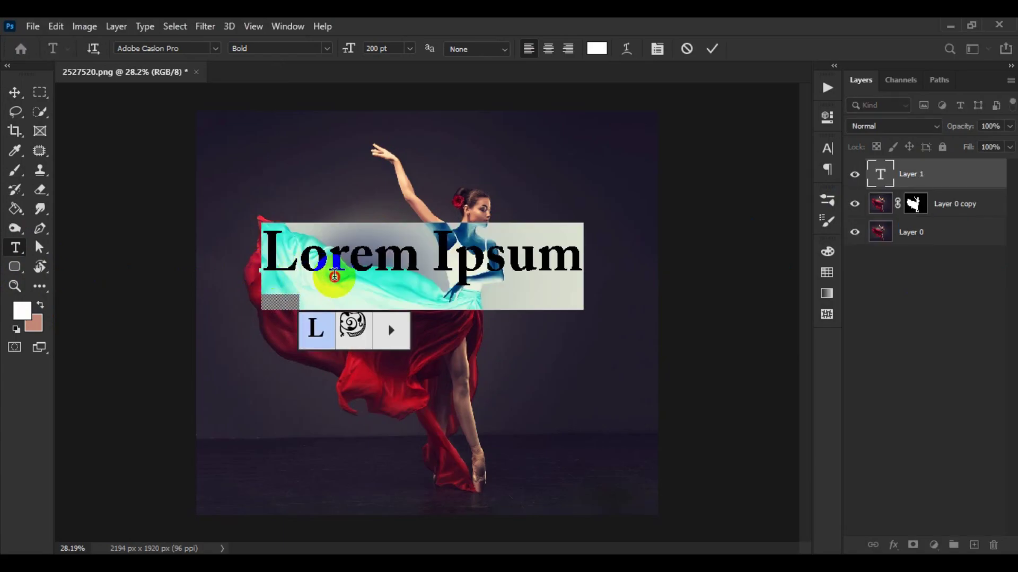
{"action": "key", "text": "ctrl+shift+Left"}
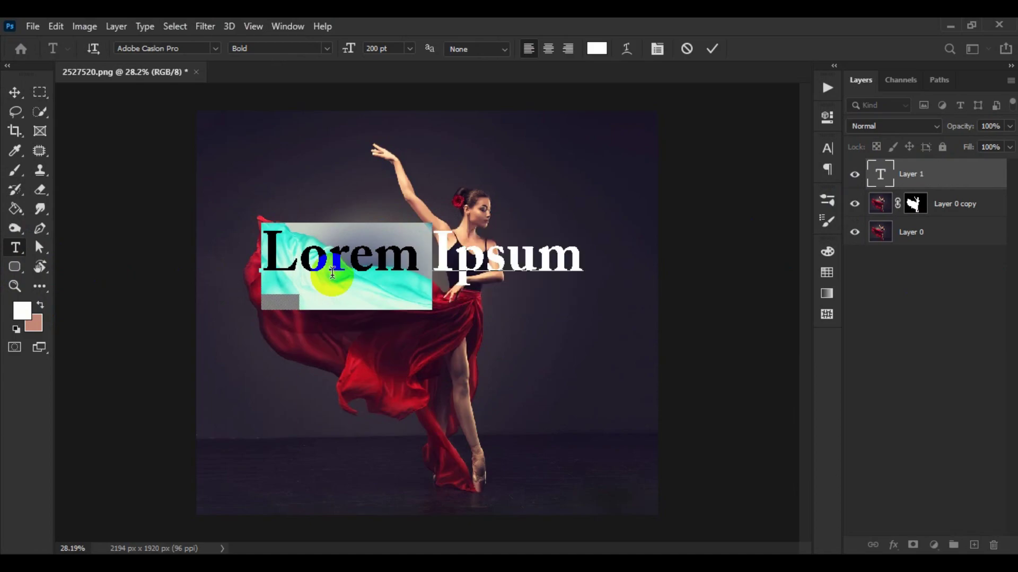
{"action": "type", "text": "d"}
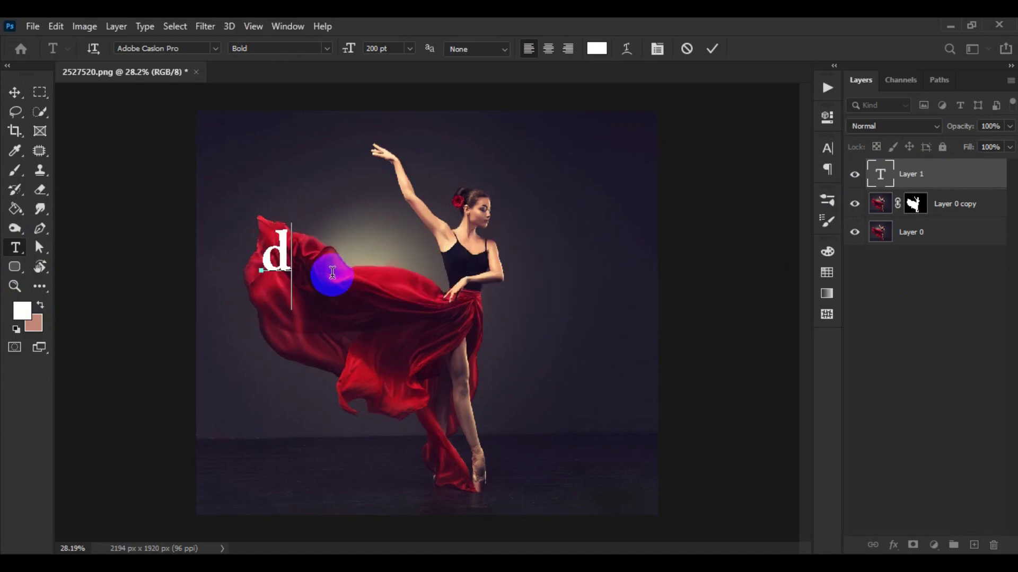
{"action": "type", "text": "DA"}
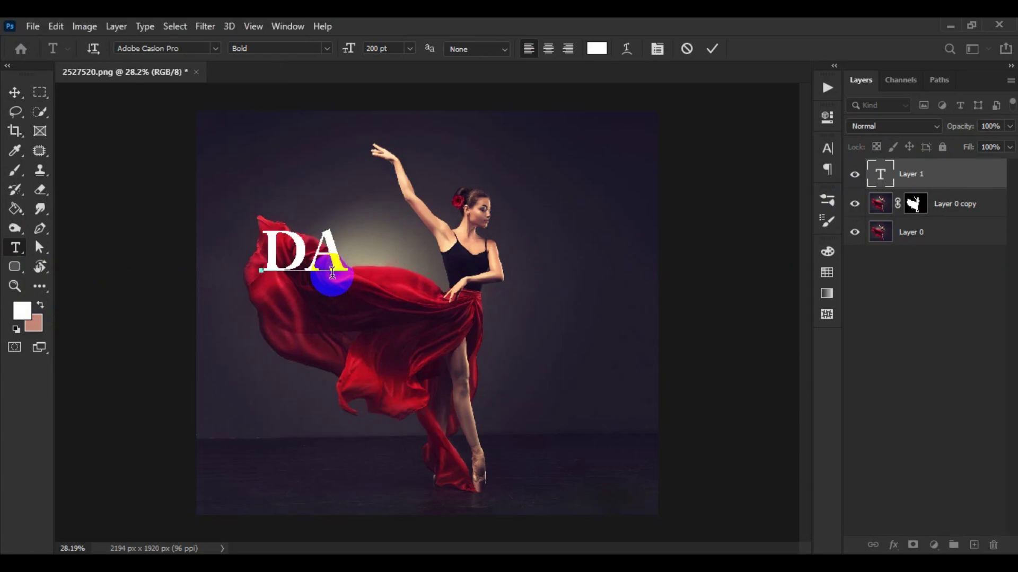
{"action": "type", "text": "CING"}
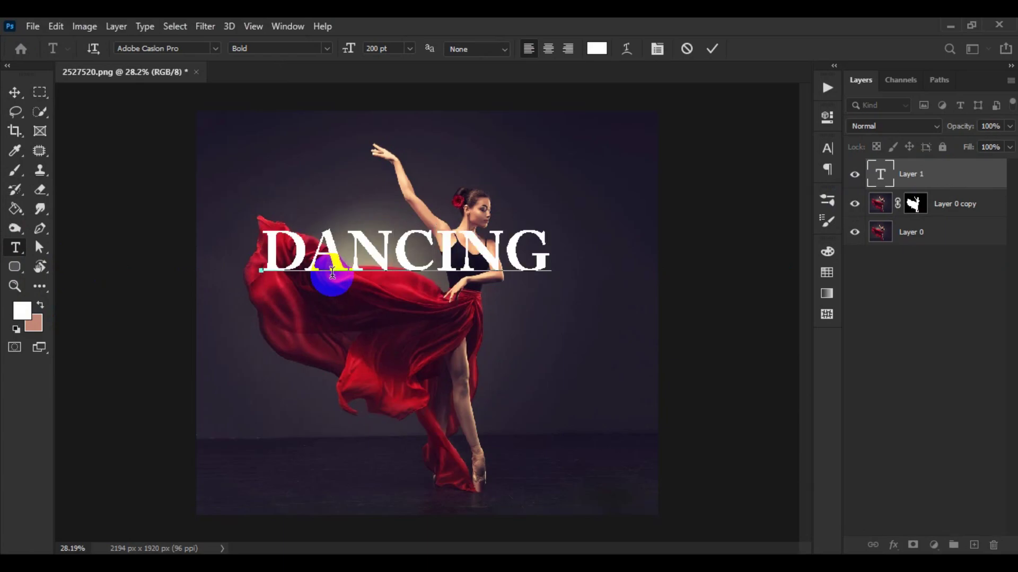
{"action": "left_click", "coordinate": [711, 49]}
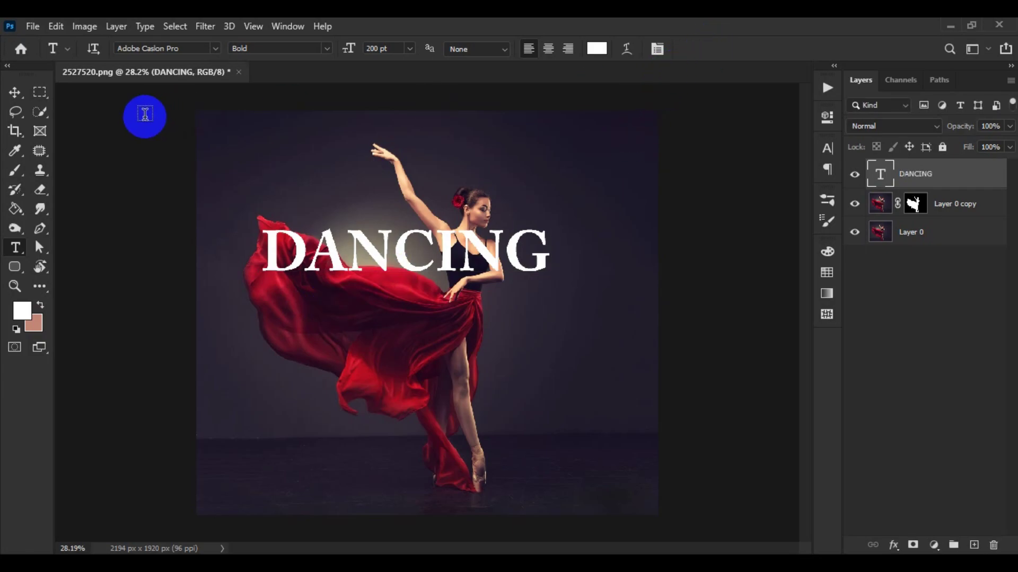
- Move the DANCING title lower, scale it to about 139% and centre it horizontally
{"action": "left_click", "coordinate": [15, 92]}
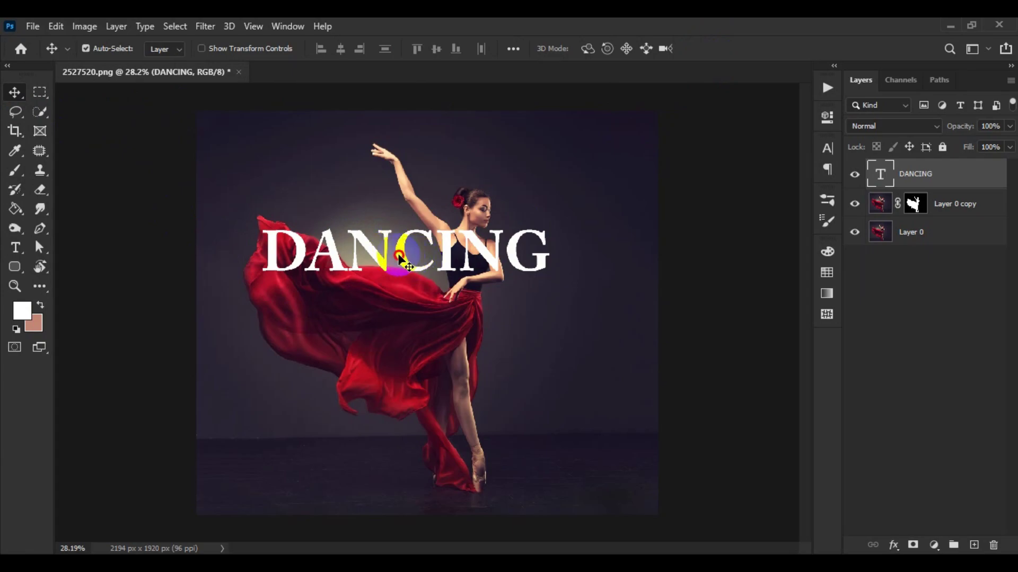
{"action": "left_click_drag", "start_coordinate": [398, 257], "coordinate": [412, 307]}
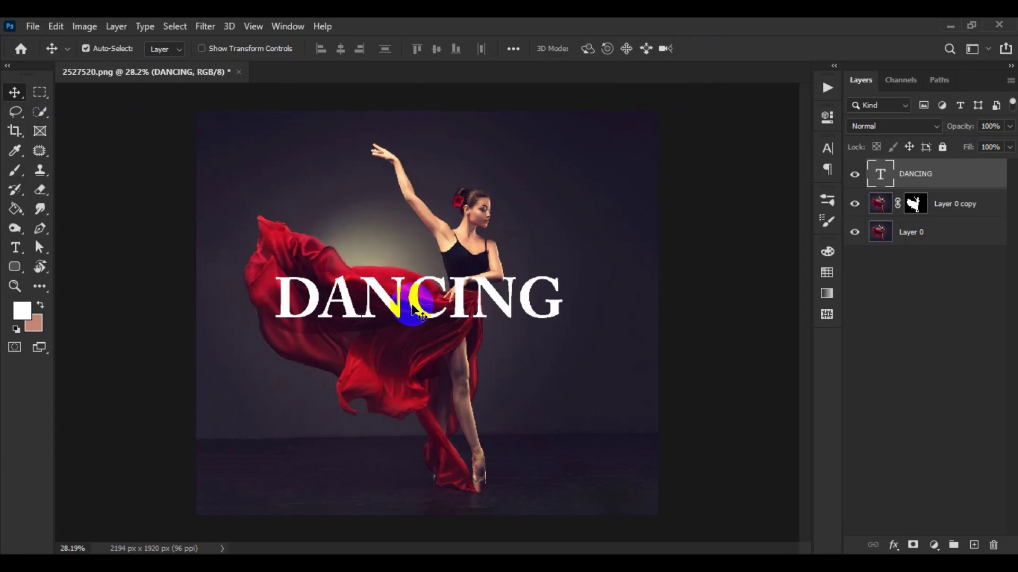
{"action": "key", "text": "ctrl"}
{"action": "key", "text": "ctrl+t"}
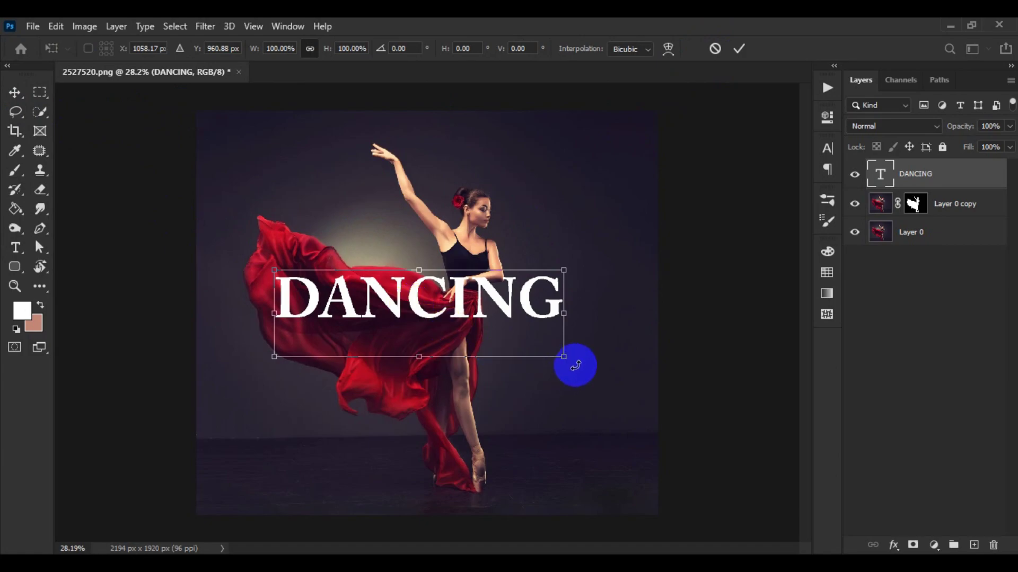
{"action": "left_click_drag", "start_coordinate": [565, 357], "coordinate": [623, 377]}
{"action": "left_click_drag", "start_coordinate": [482, 308], "coordinate": [484, 306]}
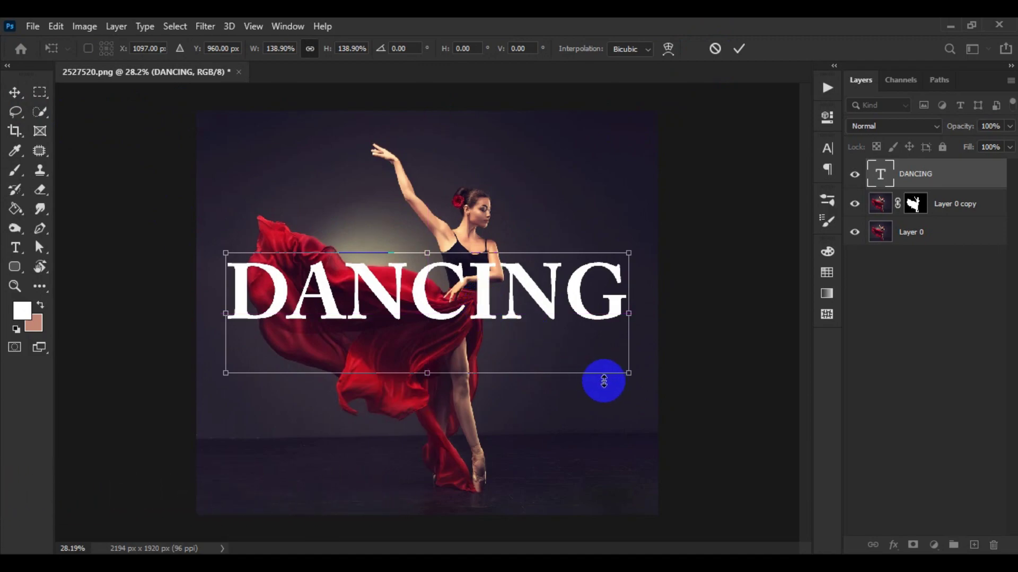
- Skew the DANCING title about -10.9° into an italic slant
{"action": "right_click", "coordinate": [484, 288]}
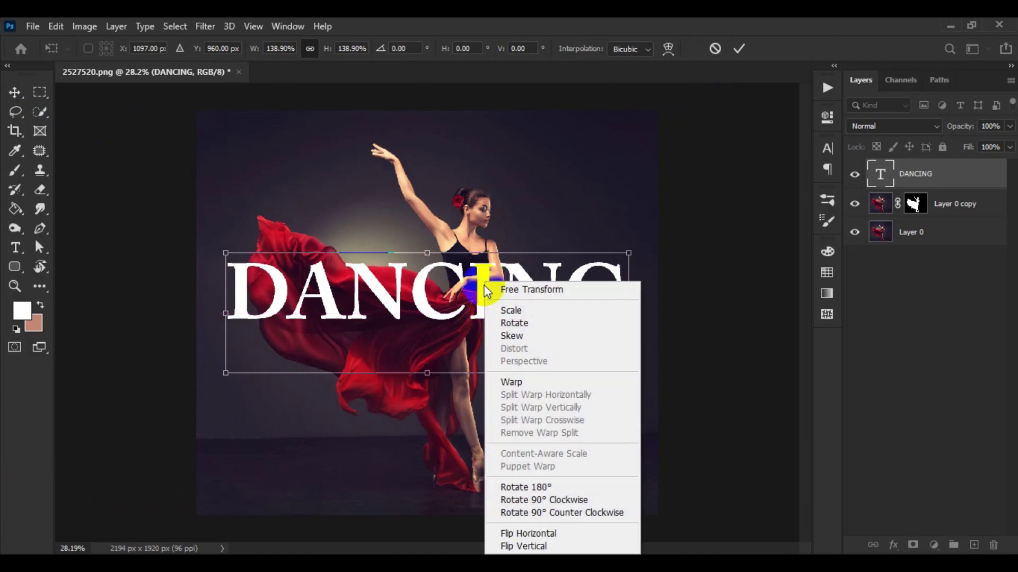
{"action": "left_click", "coordinate": [511, 337]}
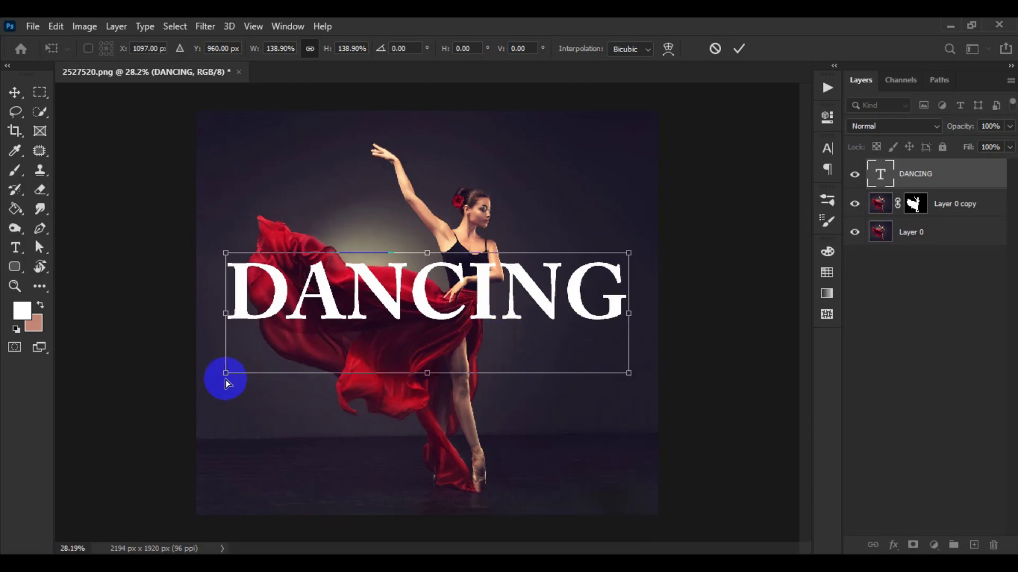
{"action": "left_click_drag", "start_coordinate": [226, 379], "coordinate": [222, 375]}
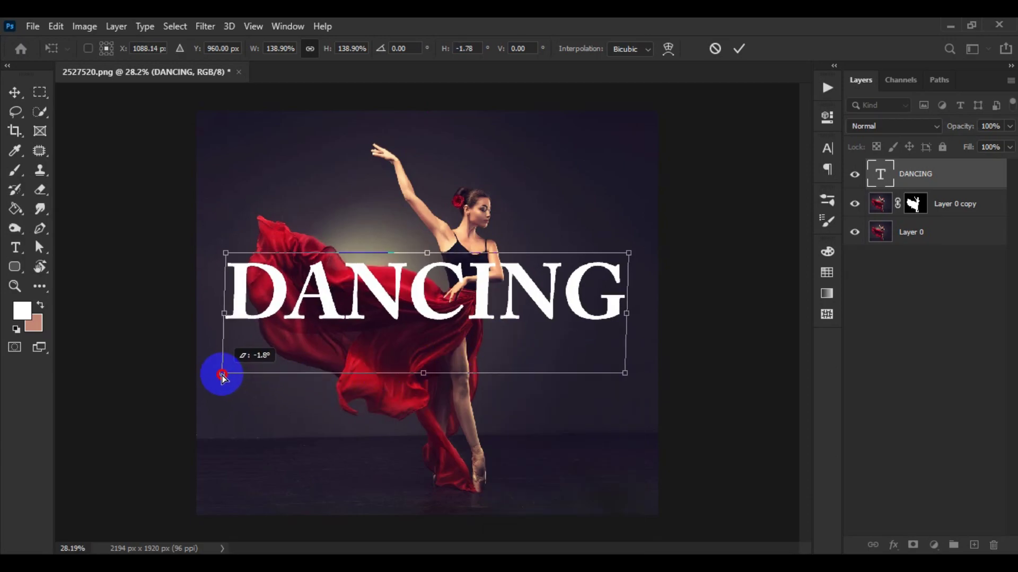
{"action": "left_click_drag", "start_coordinate": [221, 376], "coordinate": [202, 376]}
- Commit the skew, nudge the title right, and try a rotation that gets undone
{"action": "key", "text": "Return"}
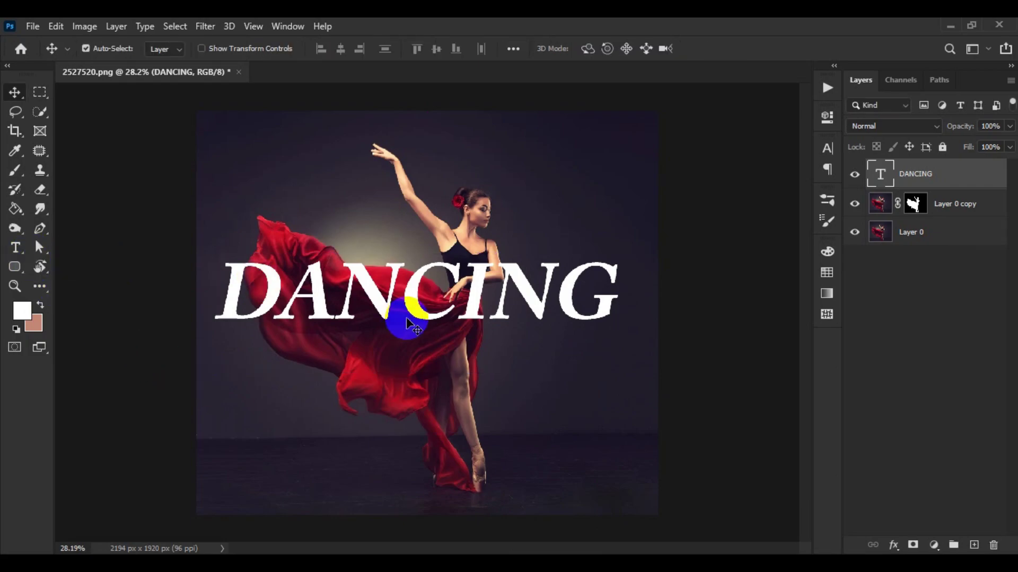
{"action": "left_click_drag", "start_coordinate": [468, 317], "coordinate": [475, 316]}
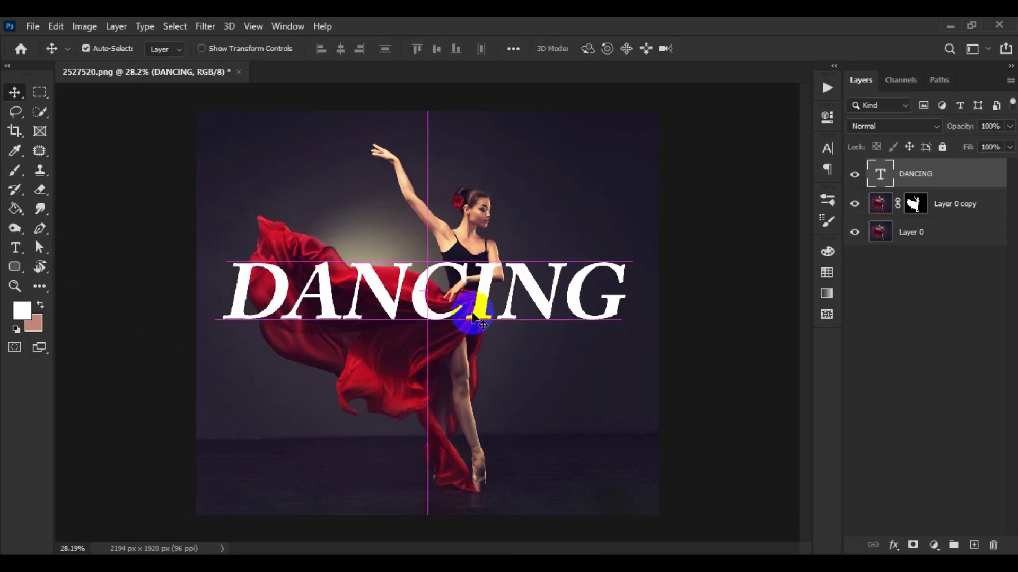
{"action": "key", "text": "ctrl+t"}
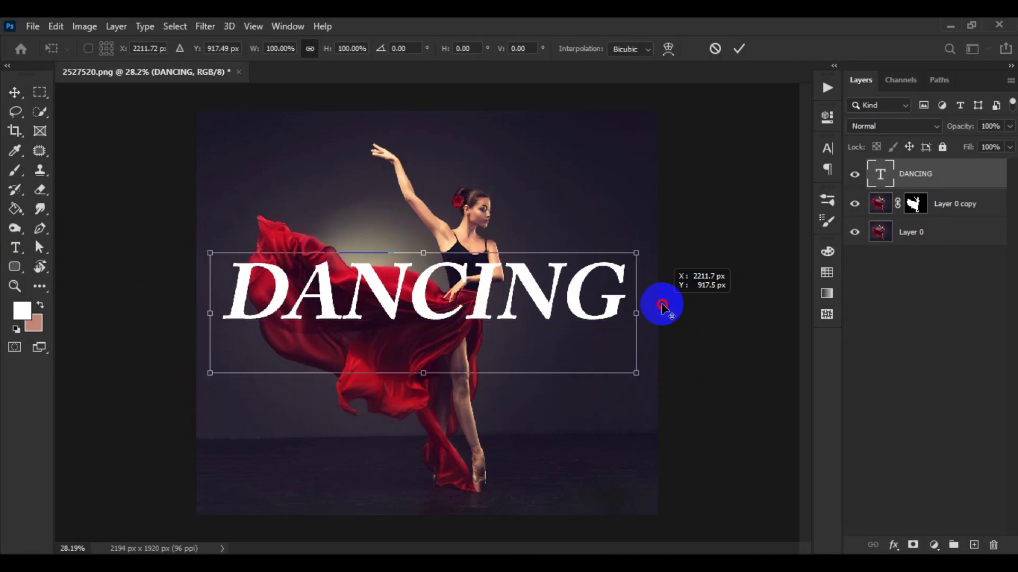
{"action": "left_click_drag", "start_coordinate": [645, 395], "coordinate": [661, 304]}
{"action": "left_click_drag", "start_coordinate": [637, 383], "coordinate": [657, 351]}
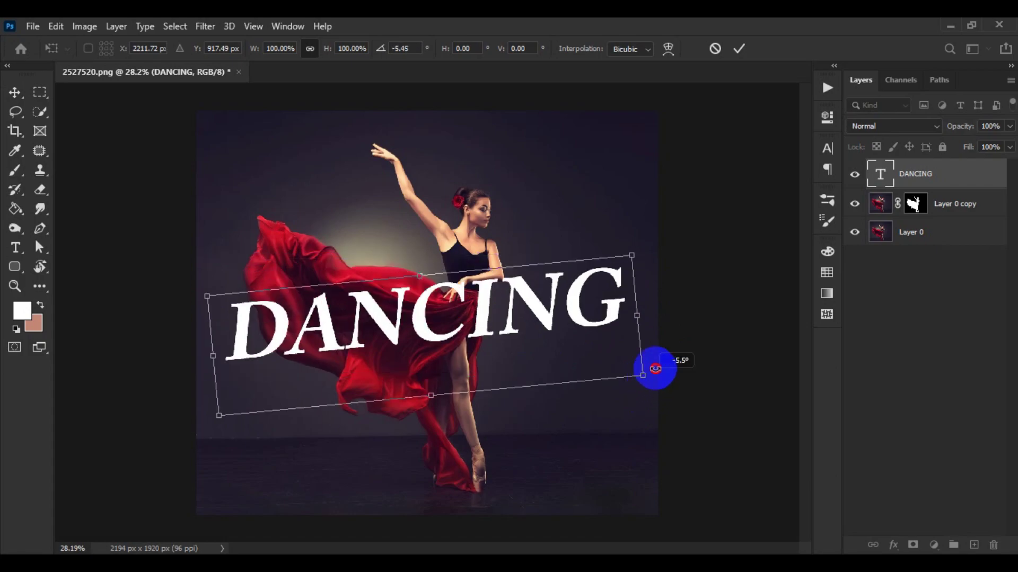
{"action": "key", "text": "ctrl+z"}
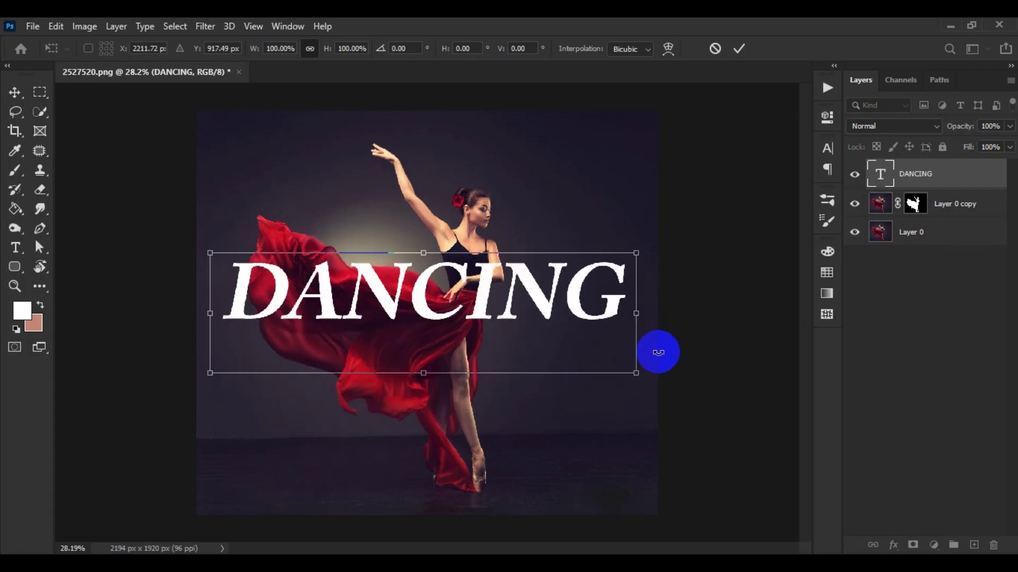
{"action": "key", "text": "Return"}
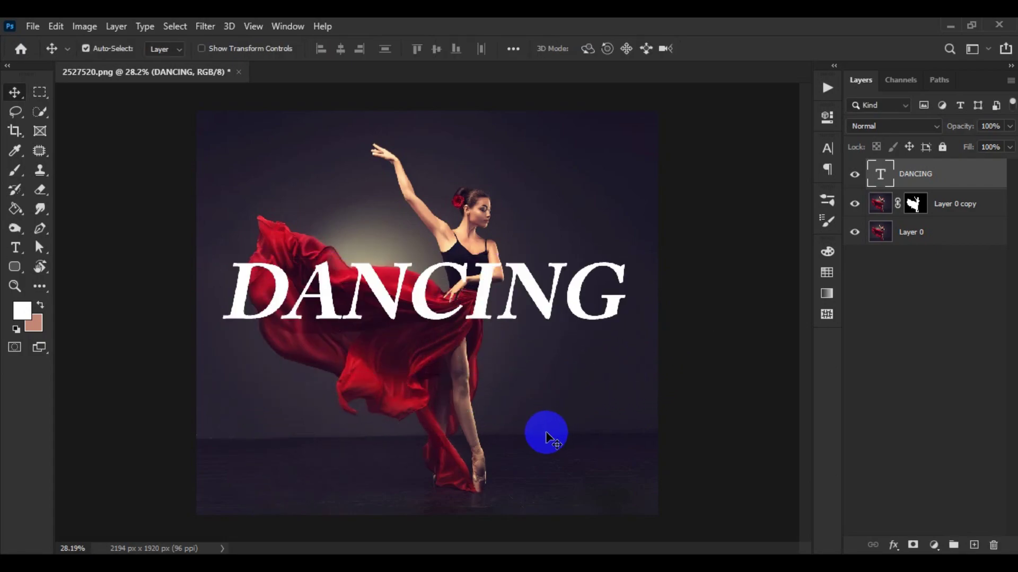
- Rotate DANCING to about -28° over the dancer, commit it, and duplicate the layer
{"action": "left_click", "coordinate": [527, 385]}
{"action": "left_click", "coordinate": [950, 179]}
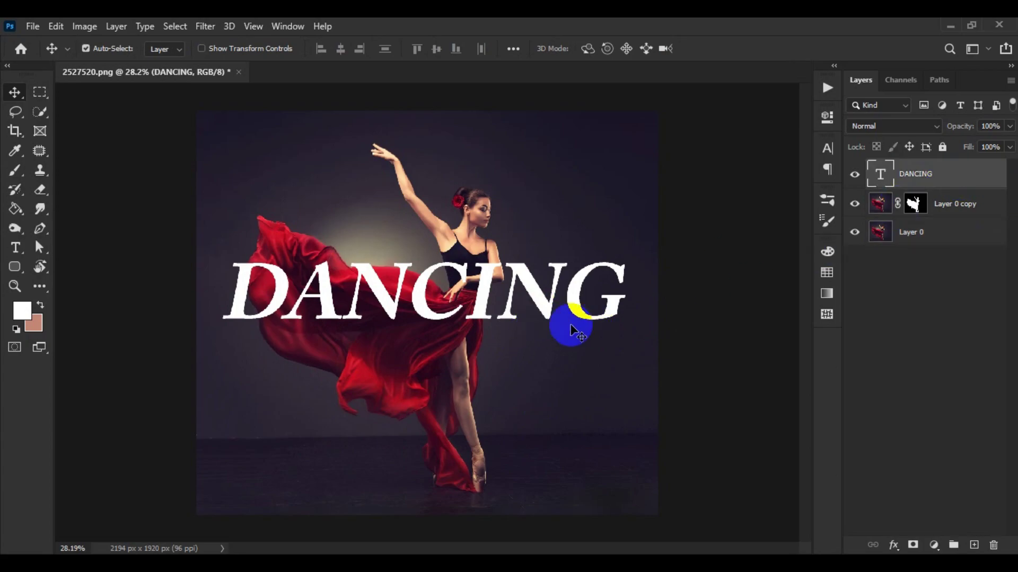
{"action": "left_click", "coordinate": [567, 325]}
{"action": "key", "text": "ctrl+t"}
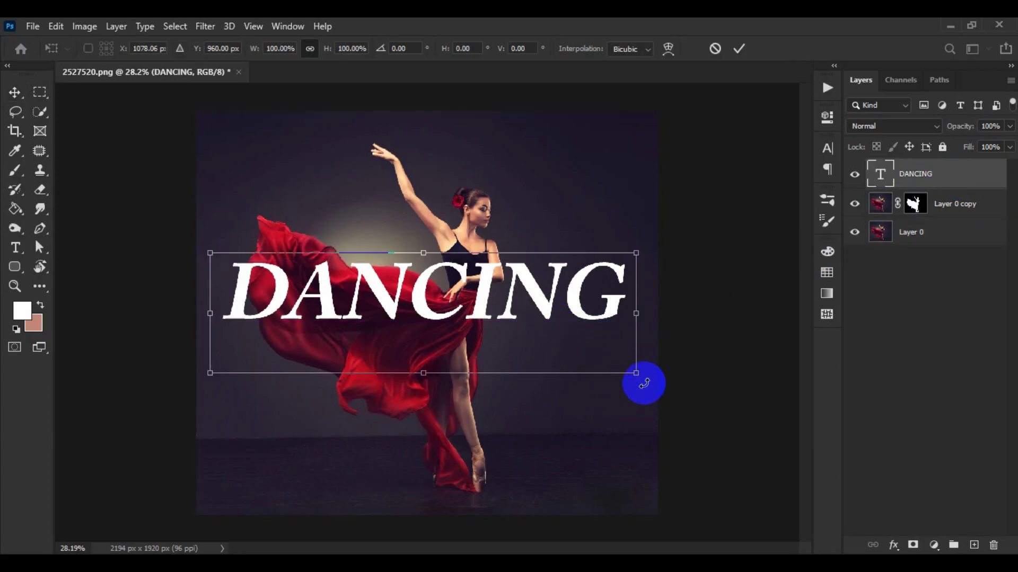
{"action": "mouse_move", "coordinate": [642, 372]}
{"action": "left_mouse_down"}
{"action": "mouse_move", "coordinate": [657, 278]}
{"action": "mouse_move", "coordinate": [647, 273]}
{"action": "left_mouse_up"}
{"action": "mouse_move", "coordinate": [468, 275]}
{"action": "left_mouse_down"}
{"action": "mouse_move", "coordinate": [488, 296]}
{"action": "mouse_move", "coordinate": [478, 291]}
{"action": "left_mouse_up"}
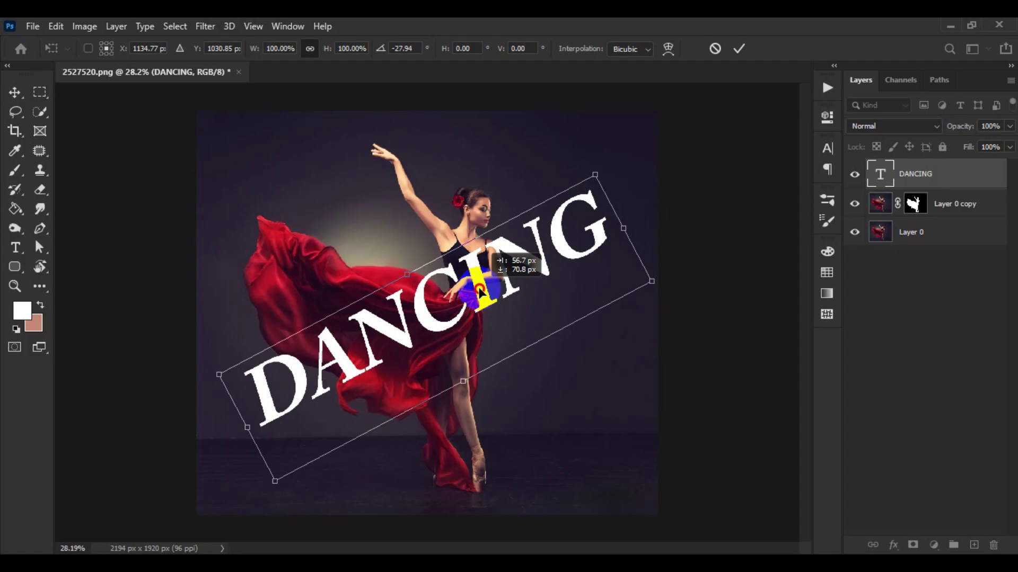
{"action": "left_click_drag", "start_coordinate": [478, 291], "coordinate": [483, 291]}
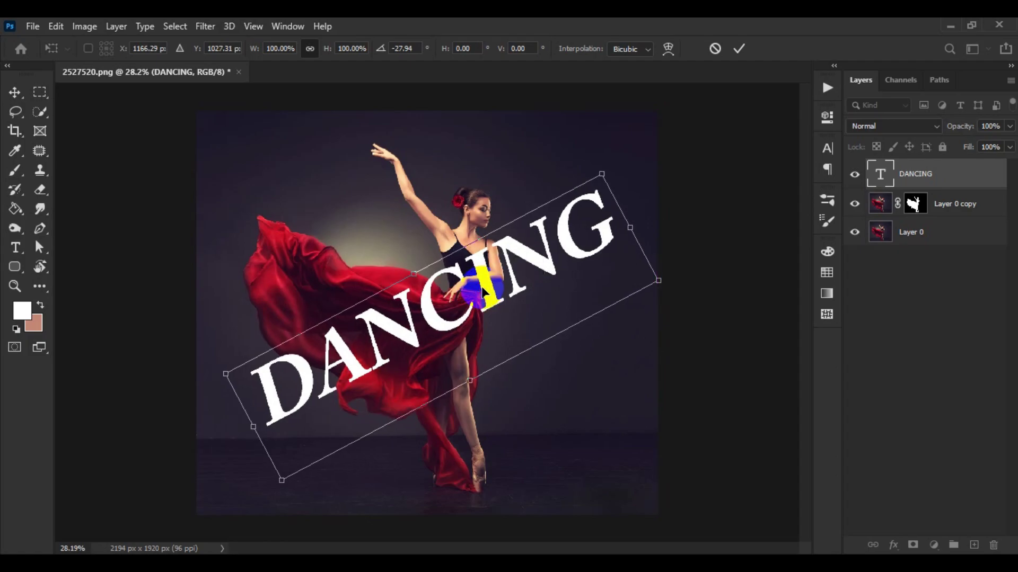
{"action": "key", "text": "Return"}
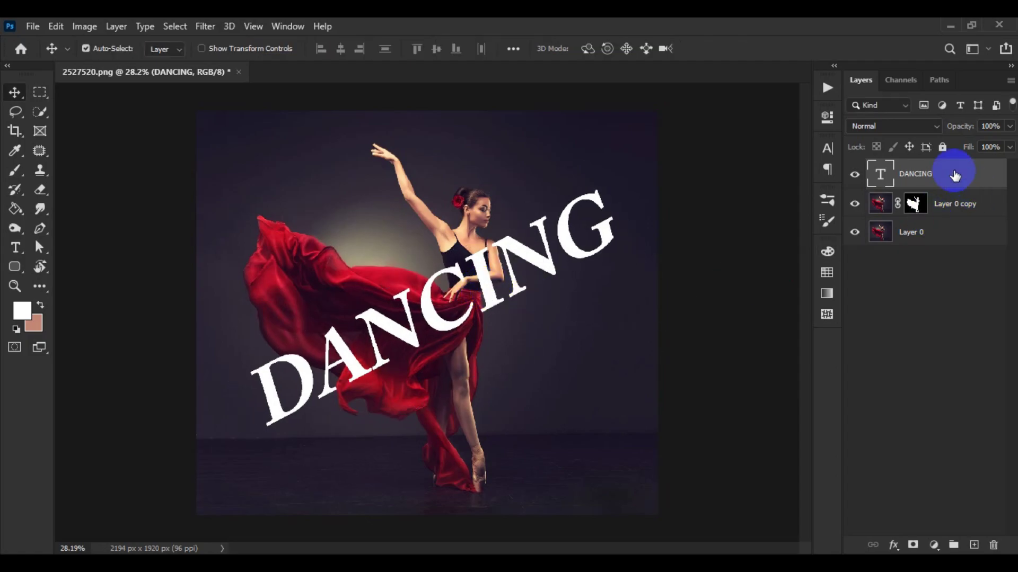
{"action": "left_click_drag", "start_coordinate": [955, 176], "coordinate": [976, 545]}
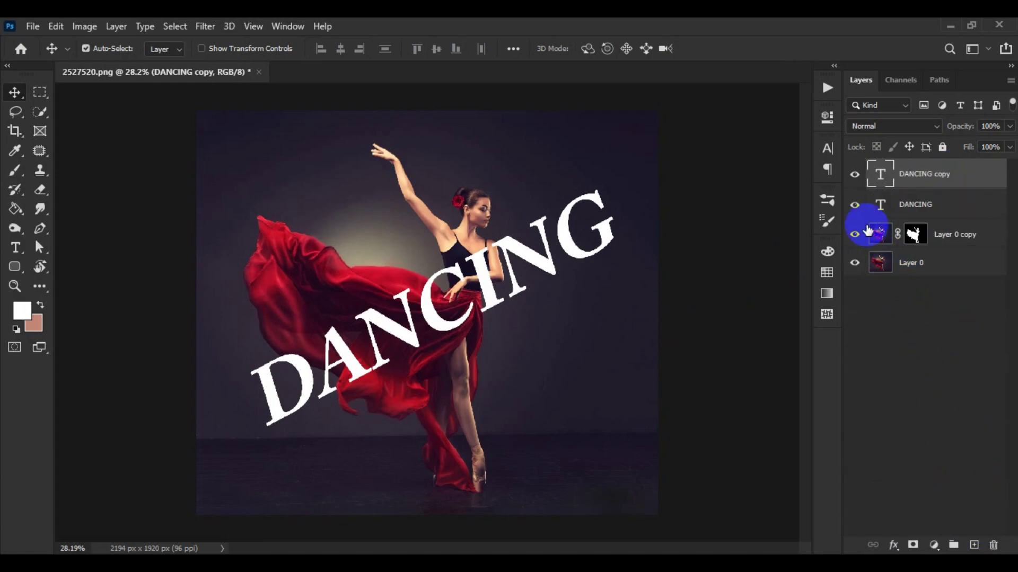
- Hide the original DANCING layer and convert the DANCING copy to a shape
{"action": "left_click", "coordinate": [854, 207]}
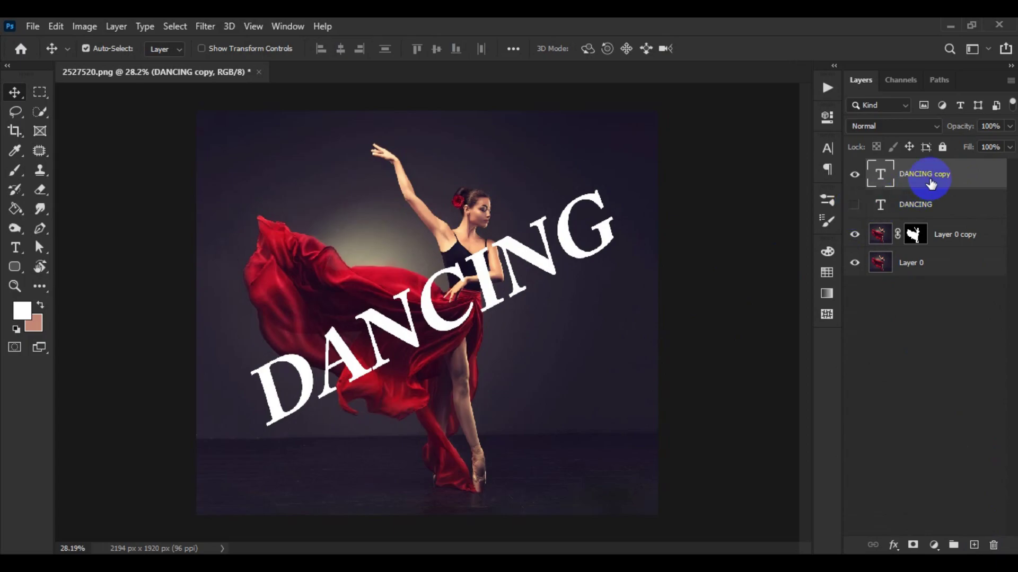
{"action": "right_click", "coordinate": [926, 173]}
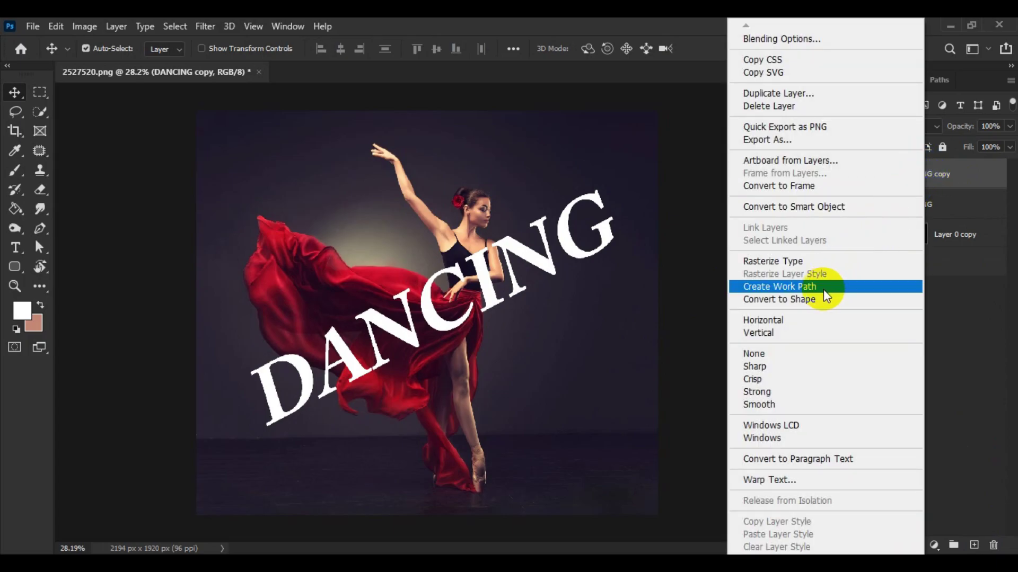
{"action": "left_click", "coordinate": [808, 301]}
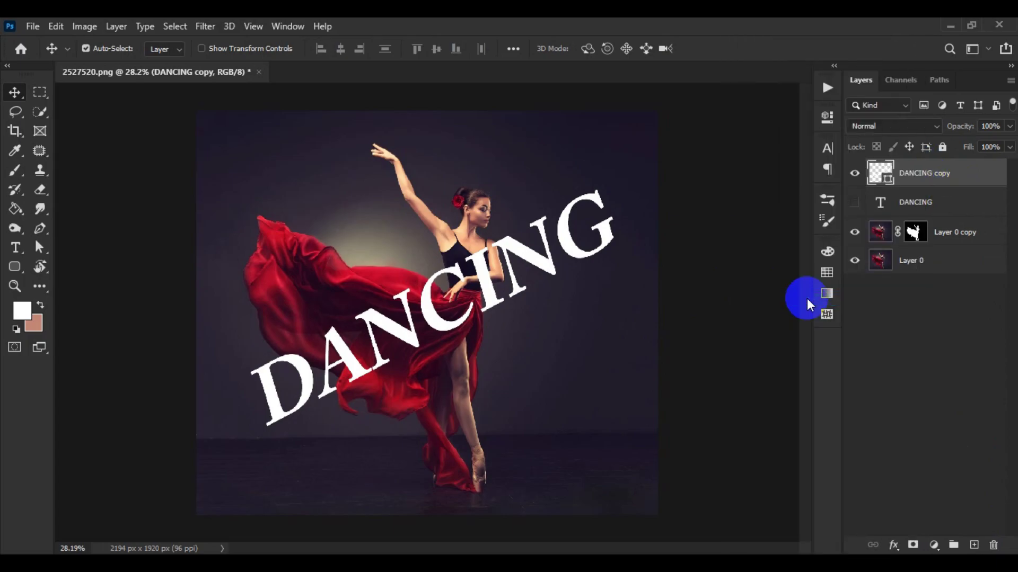
- Give the DANCING copy shape no fill and an 8 px white stroke
{"action": "left_click", "coordinate": [9, 268]}
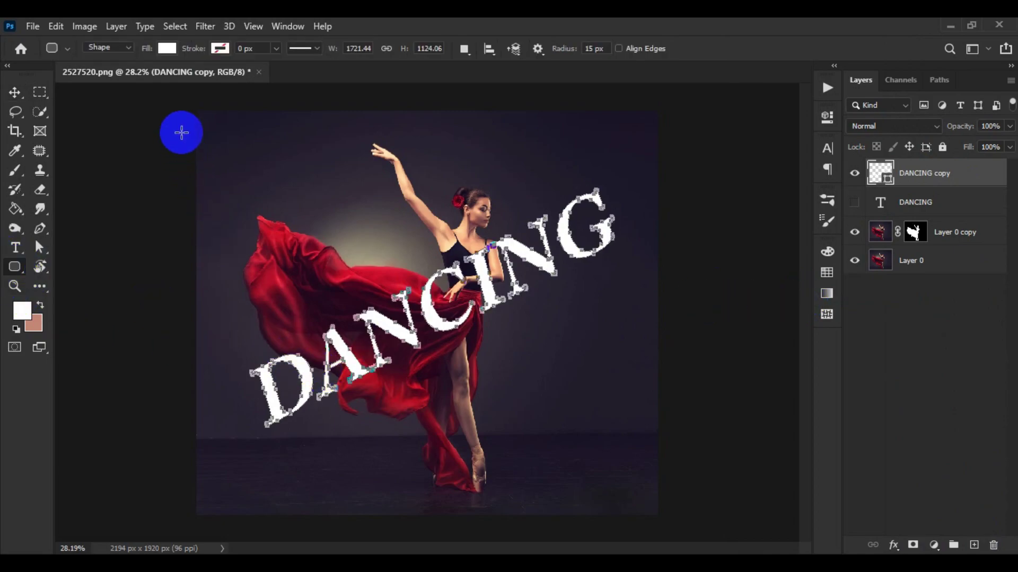
{"action": "left_click", "coordinate": [167, 49]}
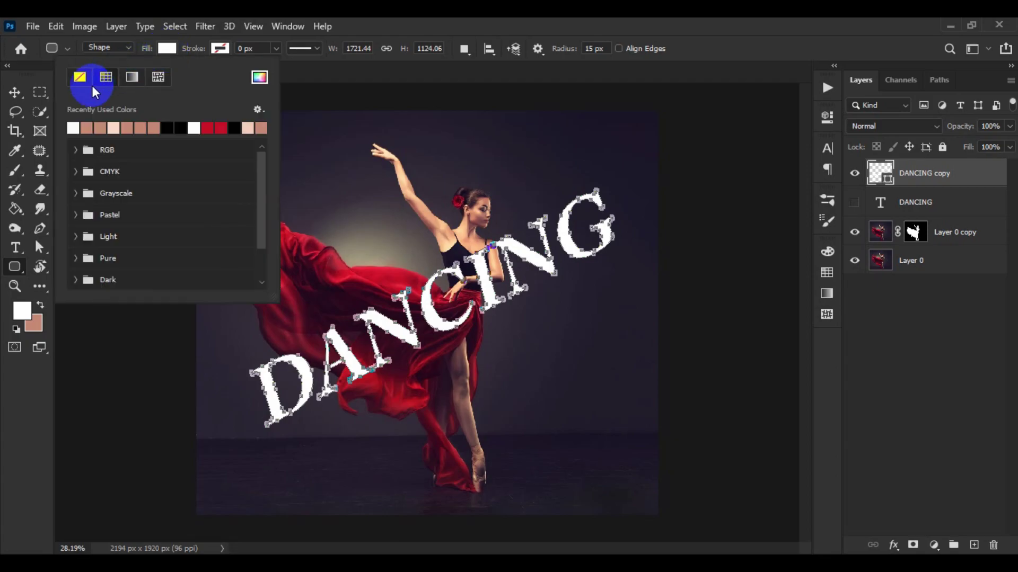
{"action": "left_click", "coordinate": [79, 77]}
{"action": "left_click", "coordinate": [219, 51]}
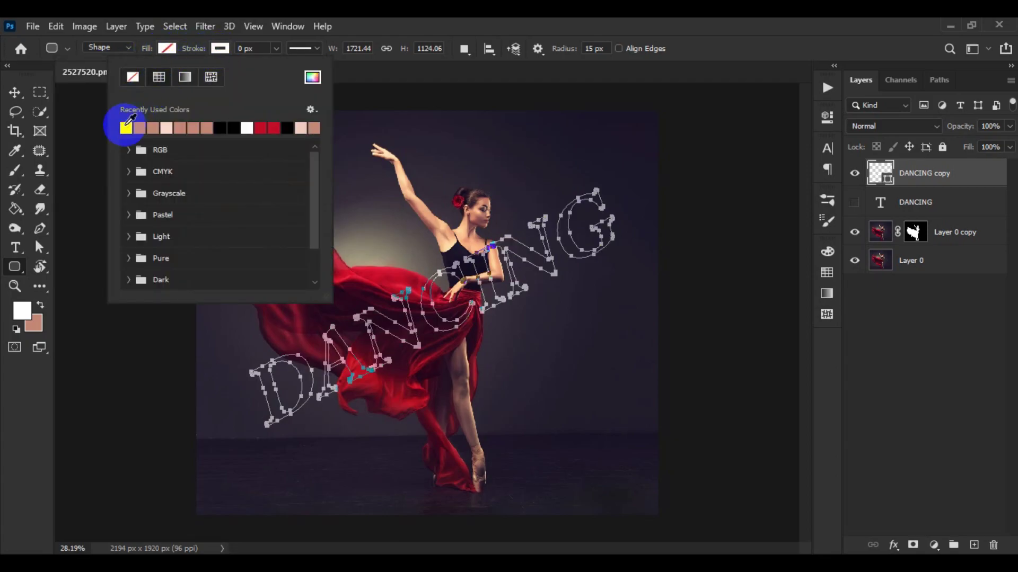
{"action": "left_click", "coordinate": [127, 127]}
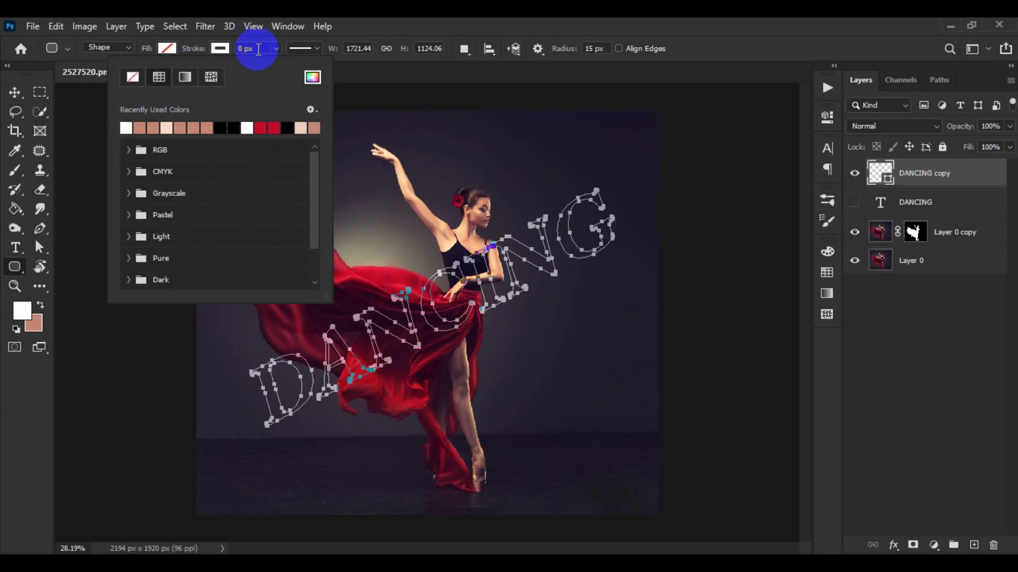
{"action": "left_click", "coordinate": [259, 49]}
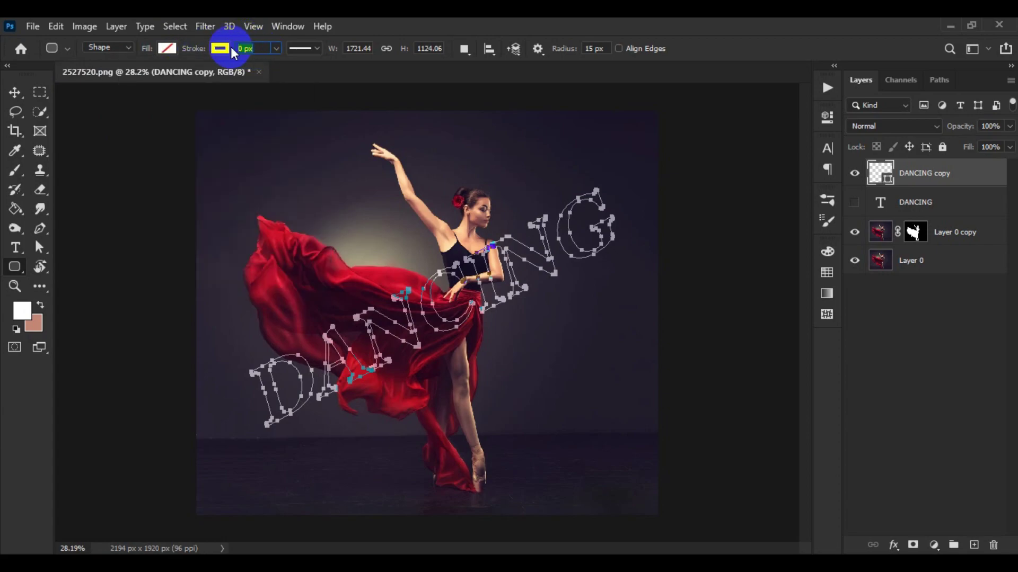
{"action": "type", "text": "8"}
{"action": "key", "text": "Return"}
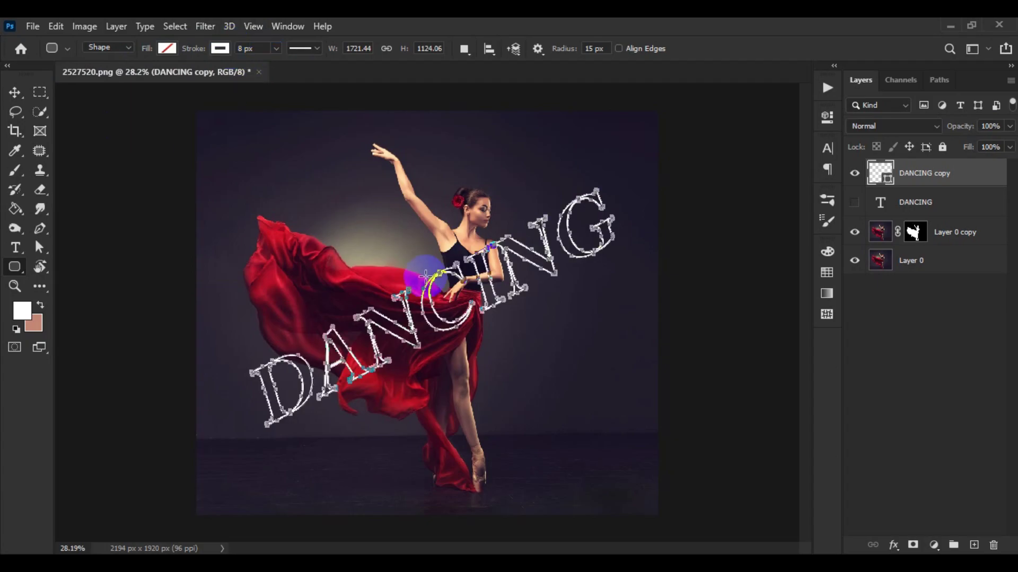
- Return to the Move tool and scroll to review the outlined title
{"action": "left_click", "coordinate": [13, 99]}
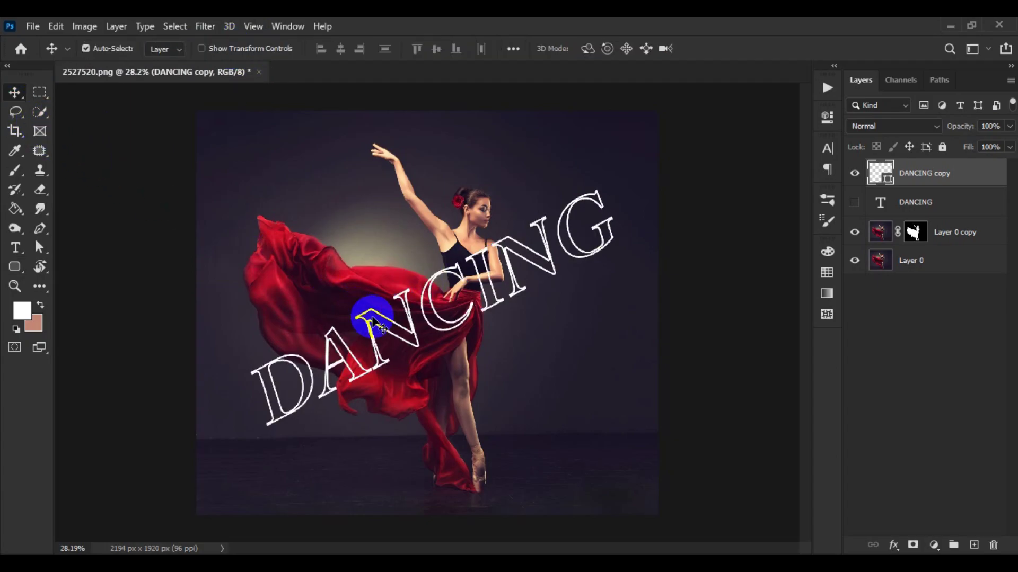
{"action": "scroll", "coordinate": [428, 333], "scroll_direction": "up", "scroll_amount": 1}
{"action": "scroll", "coordinate": [450, 301], "scroll_direction": "up", "scroll_amount": 1}
{"action": "scroll", "coordinate": [450, 300], "scroll_direction": "up", "scroll_amount": 1}
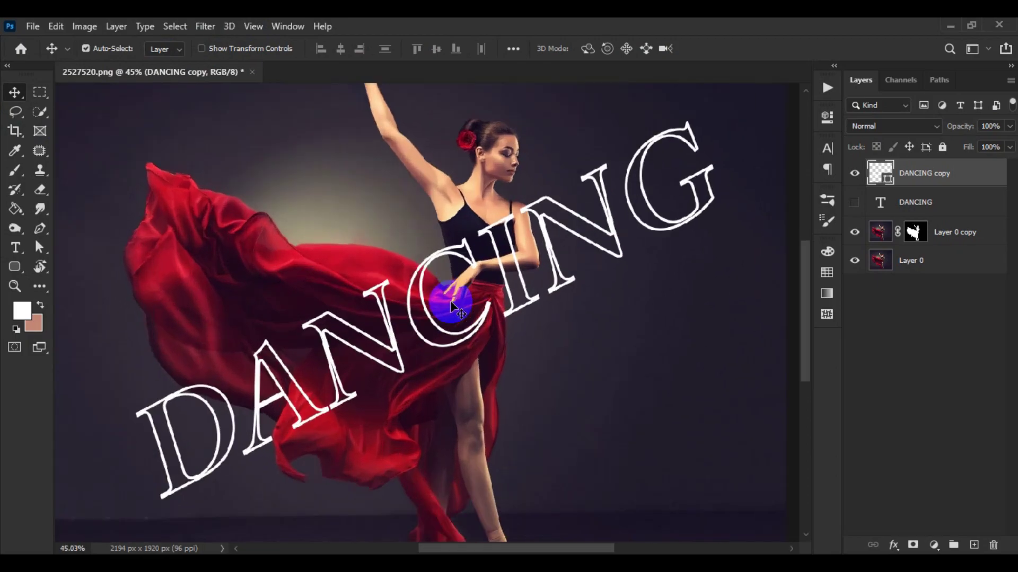
{"action": "scroll", "coordinate": [450, 301], "scroll_direction": "down", "scroll_amount": 1}
{"action": "scroll", "coordinate": [450, 301], "scroll_direction": "down", "scroll_amount": 1}
{"action": "scroll", "coordinate": [450, 301], "scroll_direction": "down", "scroll_amount": 1}
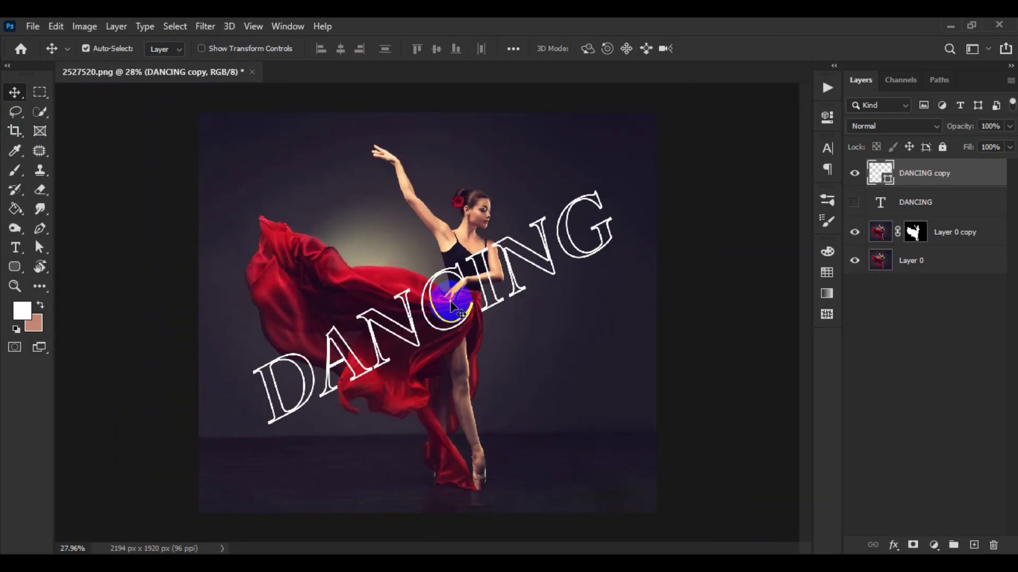
- Show the filled DANCING layer below Layer 0 copy, then shift both titles down-left together
{"action": "left_click", "coordinate": [854, 202]}
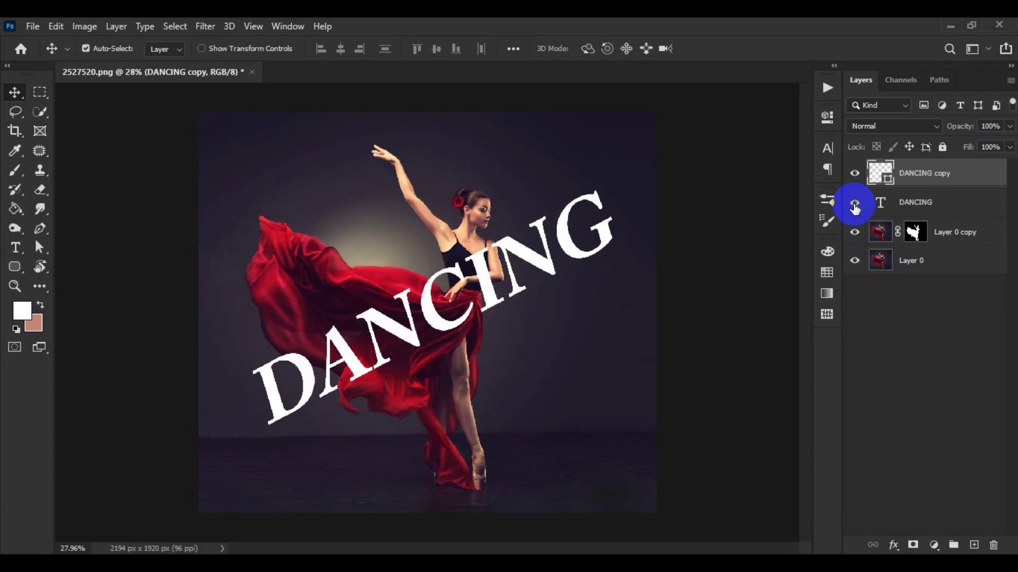
{"action": "left_click_drag", "start_coordinate": [933, 200], "coordinate": [930, 246]}
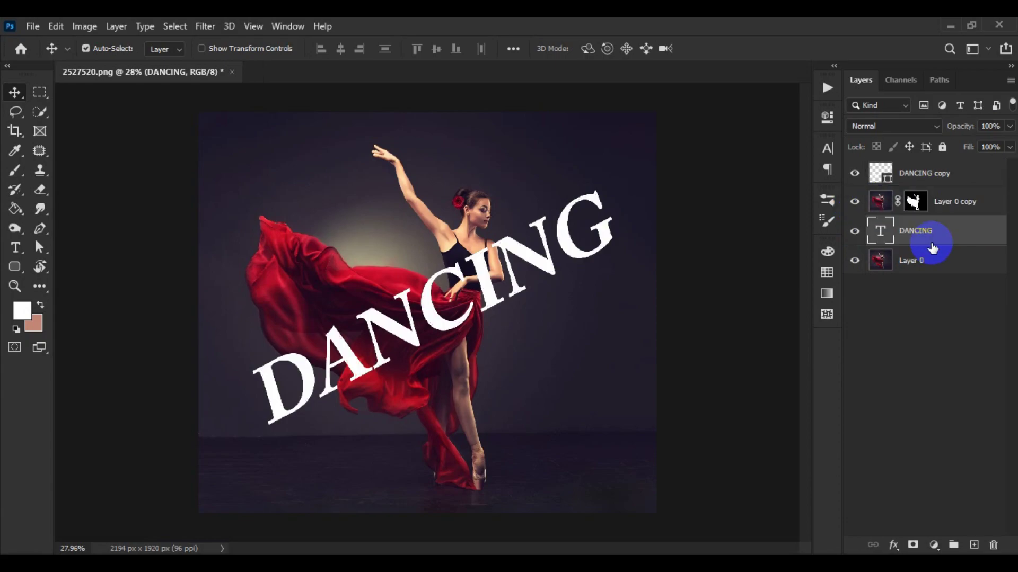
{"action": "left_click", "coordinate": [938, 174], "text": "ctrl"}
{"action": "key", "text": "ctrl"}
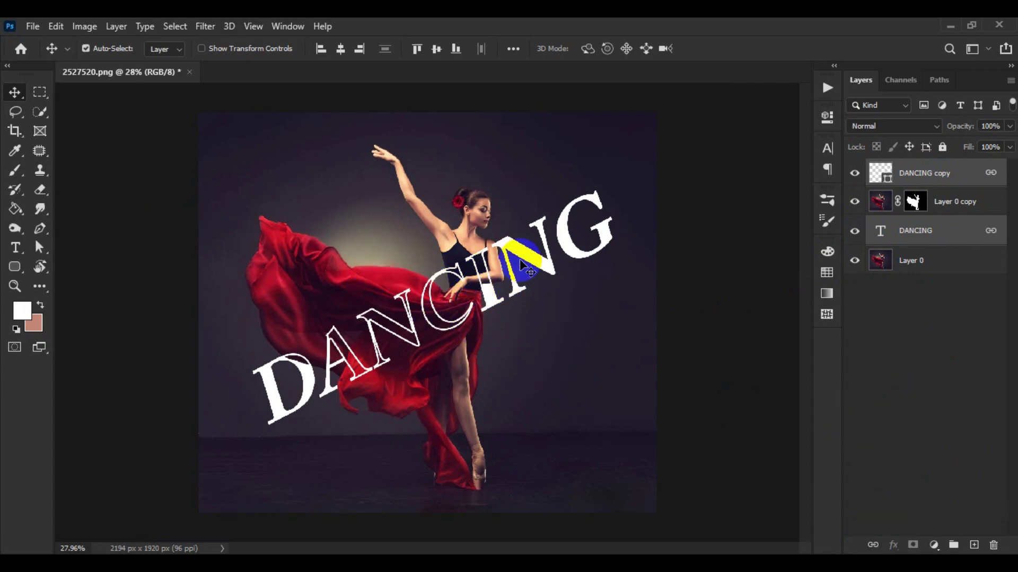
{"action": "mouse_move", "coordinate": [521, 263]}
{"action": "left_mouse_down"}
{"action": "mouse_move", "coordinate": [521, 340]}
{"action": "mouse_move", "coordinate": [497, 206]}
{"action": "mouse_move", "coordinate": [525, 264]}
{"action": "mouse_move", "coordinate": [513, 283]}
{"action": "mouse_move", "coordinate": [518, 256]}
{"action": "mouse_move", "coordinate": [522, 263]}
{"action": "left_mouse_up"}
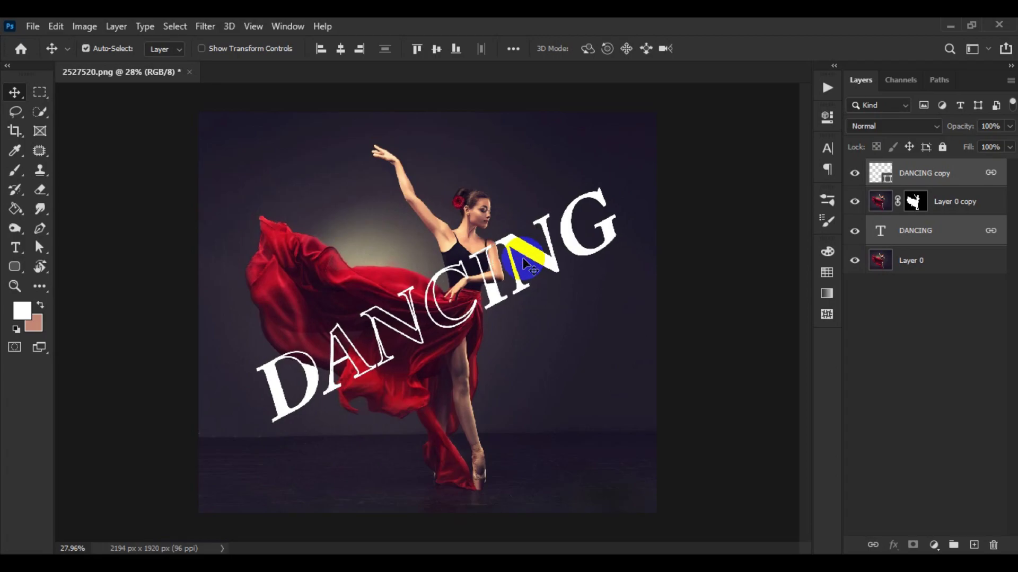
- Open the File menu to Save As the dancer-and-DANCING composition
{"action": "left_click", "coordinate": [28, 27]}
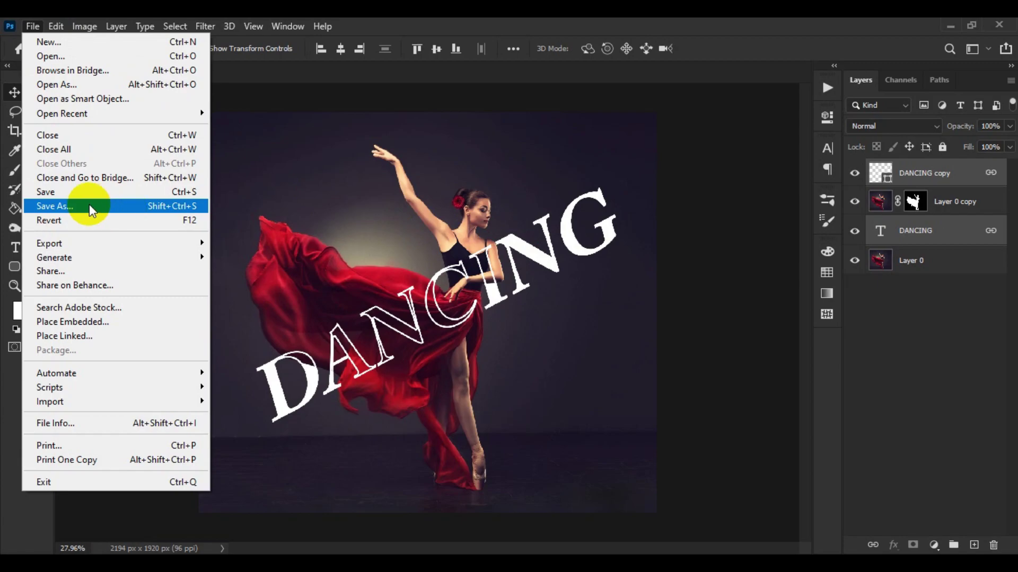